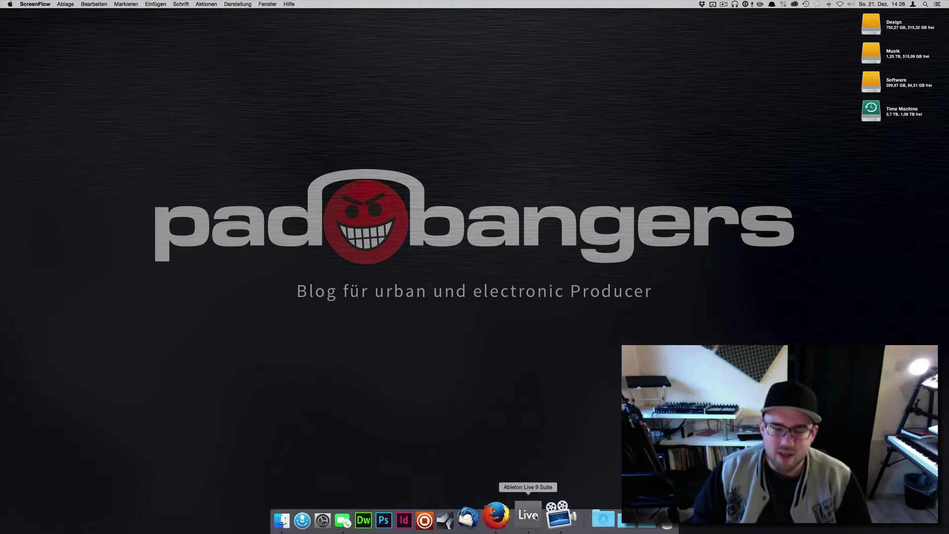
Launch Ableton Live and select the 3 Audio track in the untitled set
{"action": "left_click", "coordinate": [527, 522]}
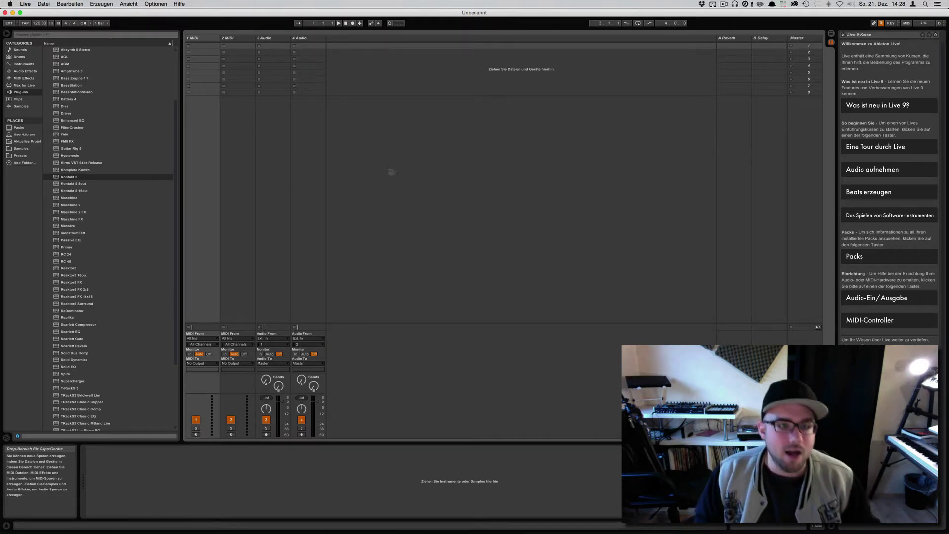
{"action": "left_click", "coordinate": [270, 39]}
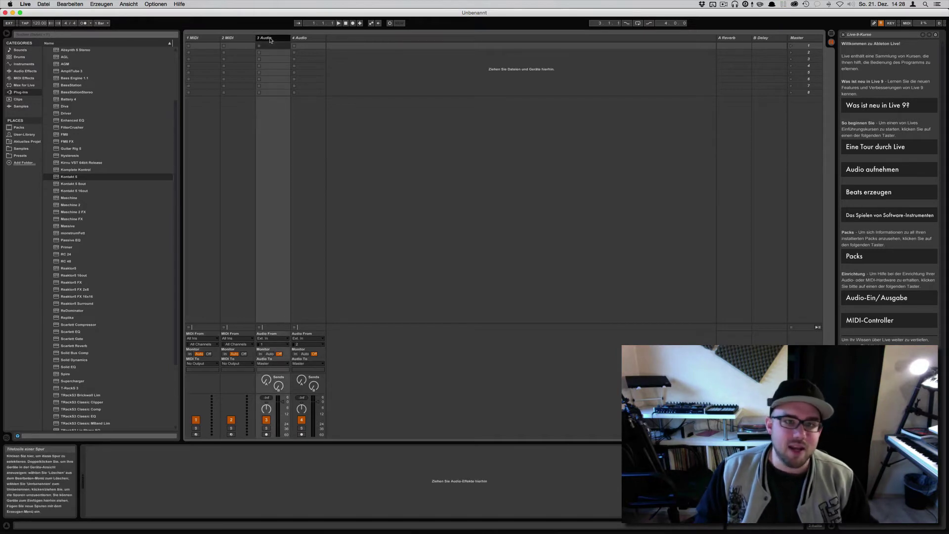
Delete the extra tracks and rename the remaining two 'Sub 37 Midi Out' and 'Sub 37 Audio in'
{"action": "left_click", "coordinate": [240, 39]}
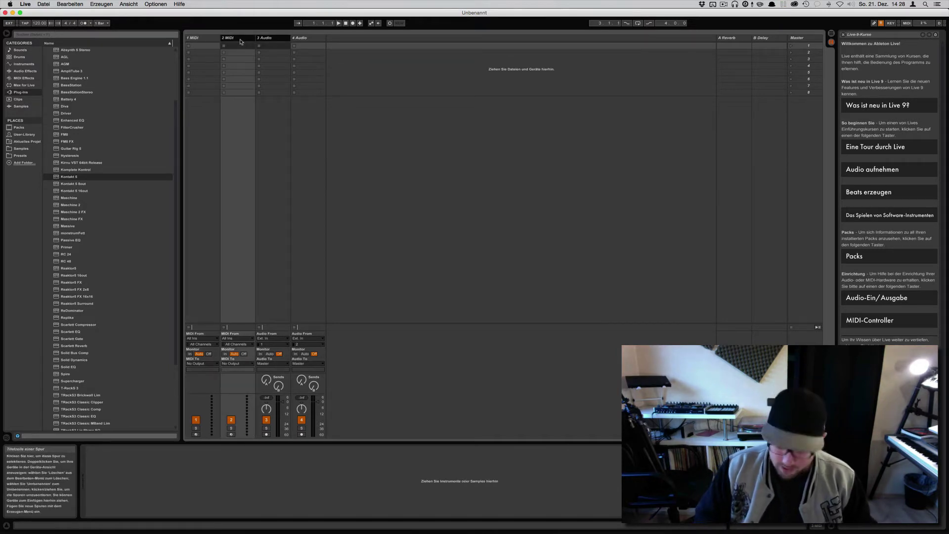
{"action": "key", "text": "Delete"}
{"action": "left_click", "coordinate": [193, 39]}
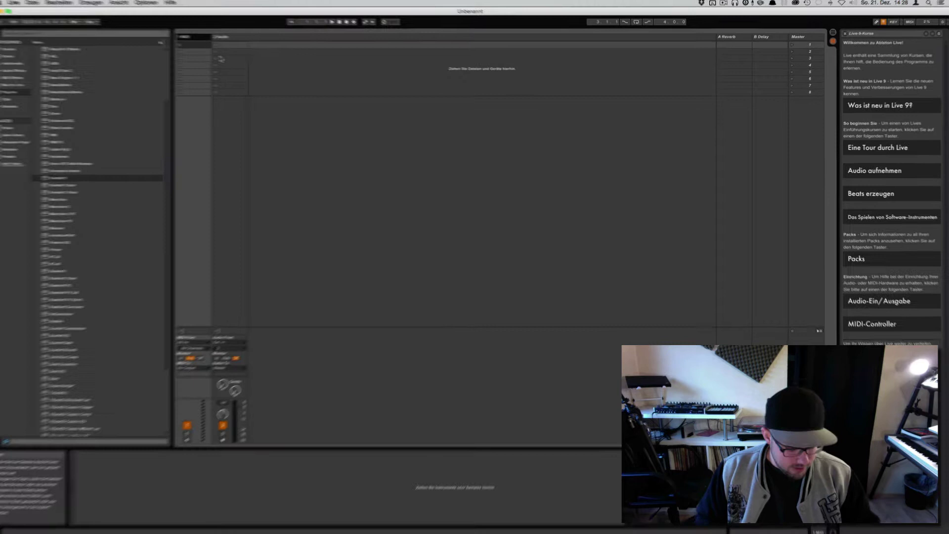
{"action": "type", "text": "Sub 3"}
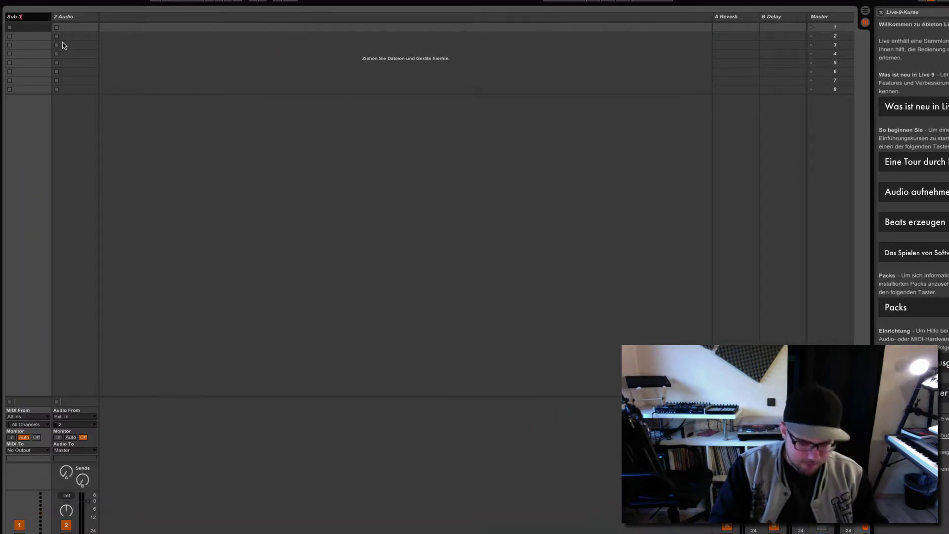
{"action": "type", "text": "7 Midi Out"}
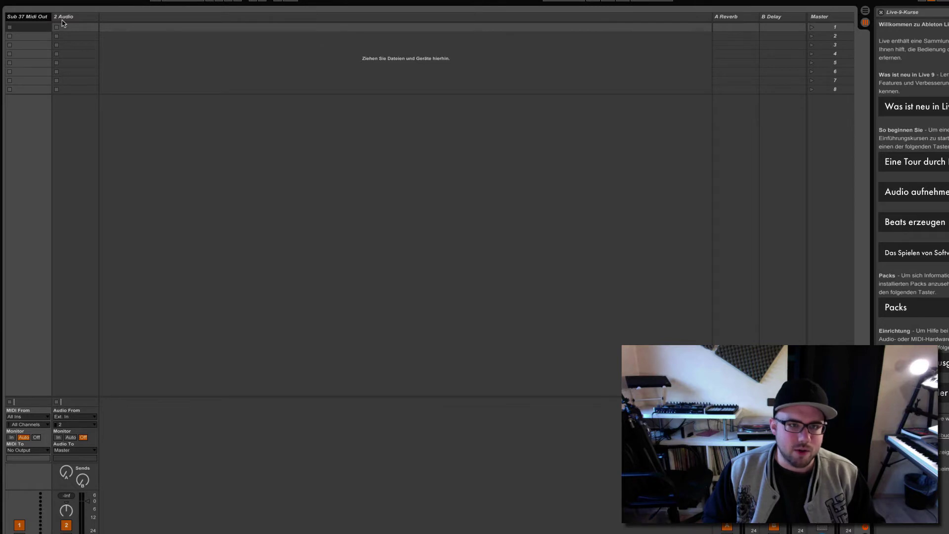
{"action": "left_click", "coordinate": [63, 19]}
{"action": "key", "text": "ctrl+r"}
{"action": "type", "text": "Su"}
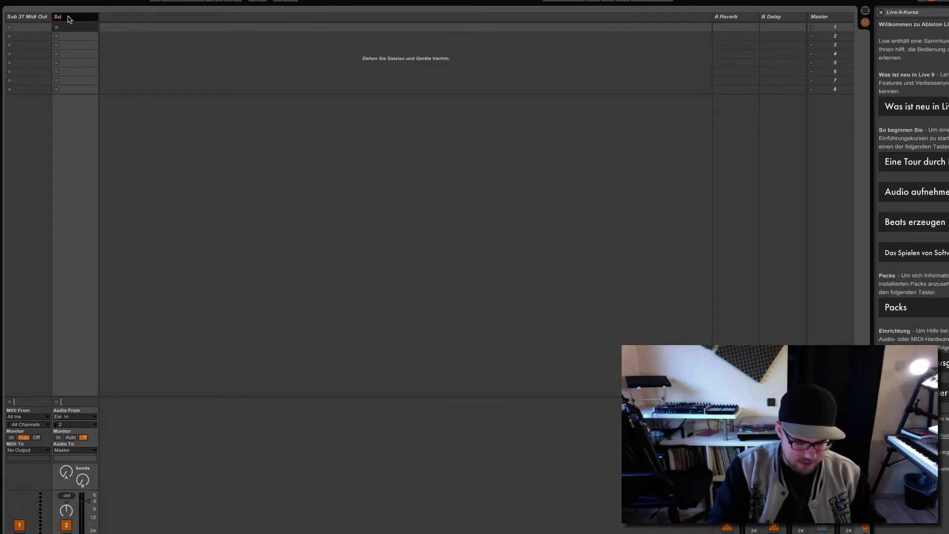
{"action": "type", "text": "b 37 Audio in"}
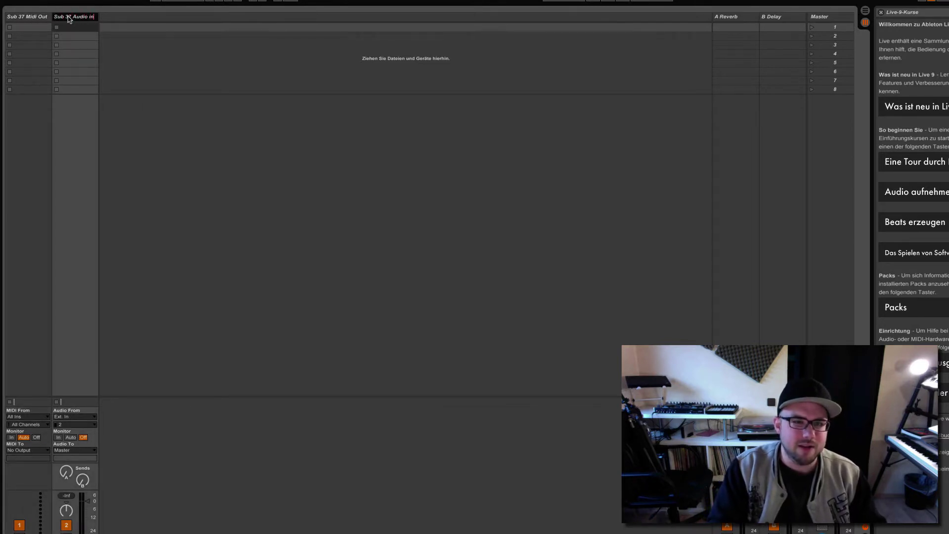
Colour both Sub 37 tracks green, then select the Sub 37 Audio in track
{"action": "left_click", "coordinate": [34, 17]}
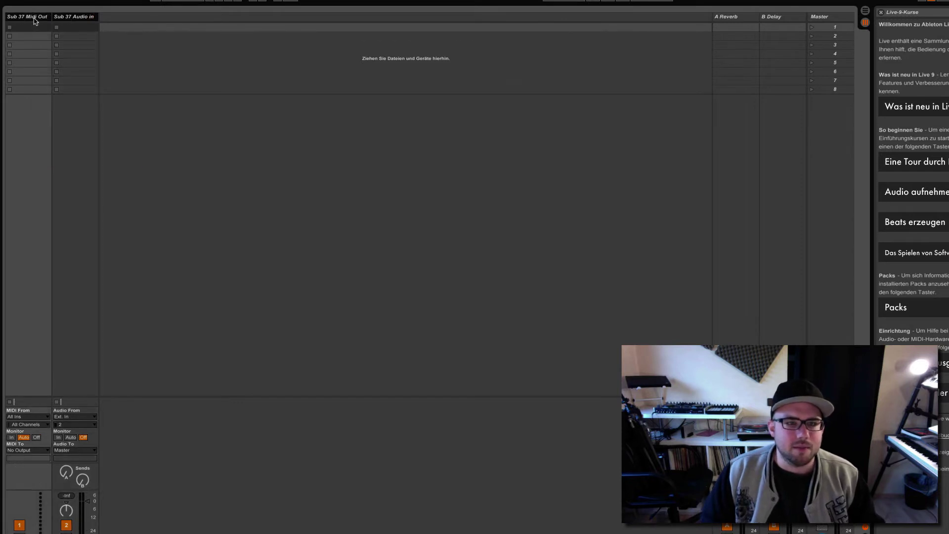
{"action": "right_click", "coordinate": [34, 19]}
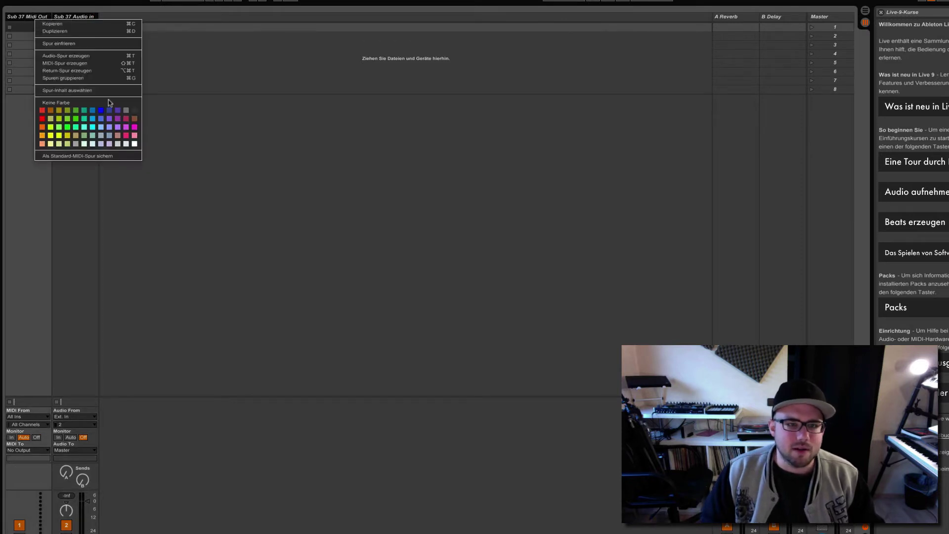
{"action": "left_click", "coordinate": [76, 126]}
{"action": "left_click", "coordinate": [188, 150]}
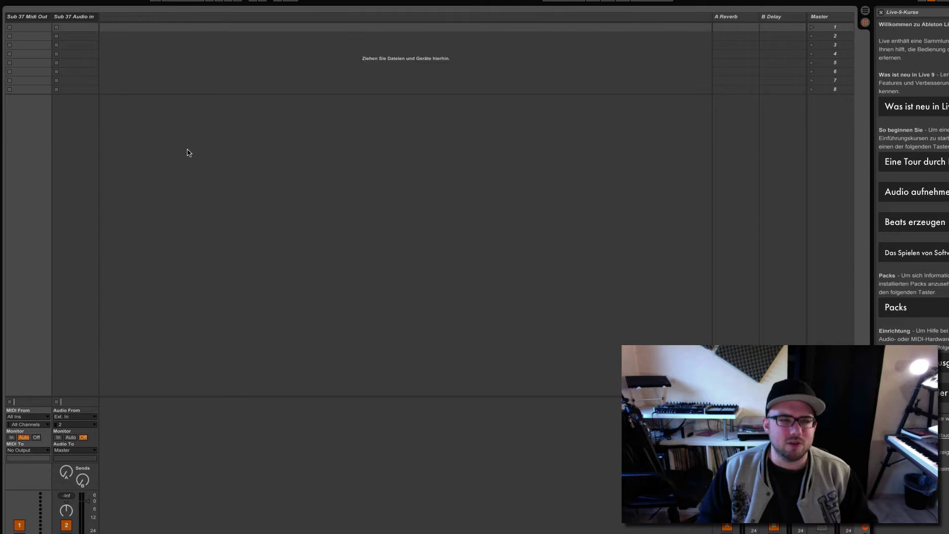
{"action": "left_click", "coordinate": [91, 171]}
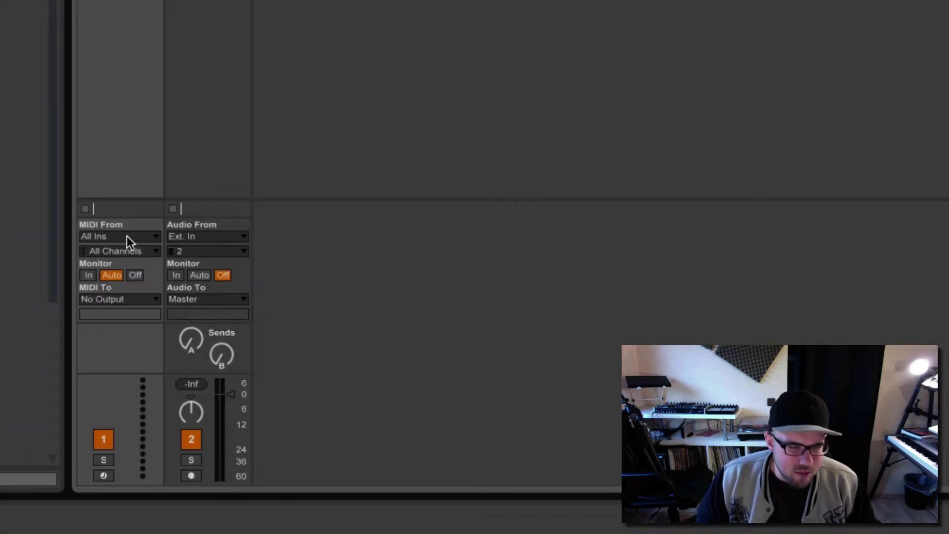
Set the MIDI track's MIDI From and MIDI To both to Moog Sub 37
{"action": "left_click", "coordinate": [126, 235]}
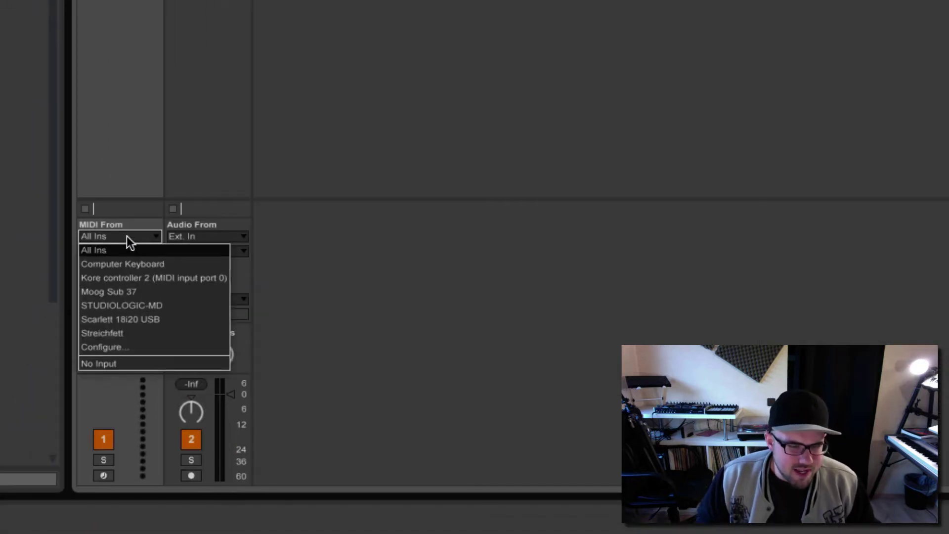
{"action": "left_click", "coordinate": [131, 294]}
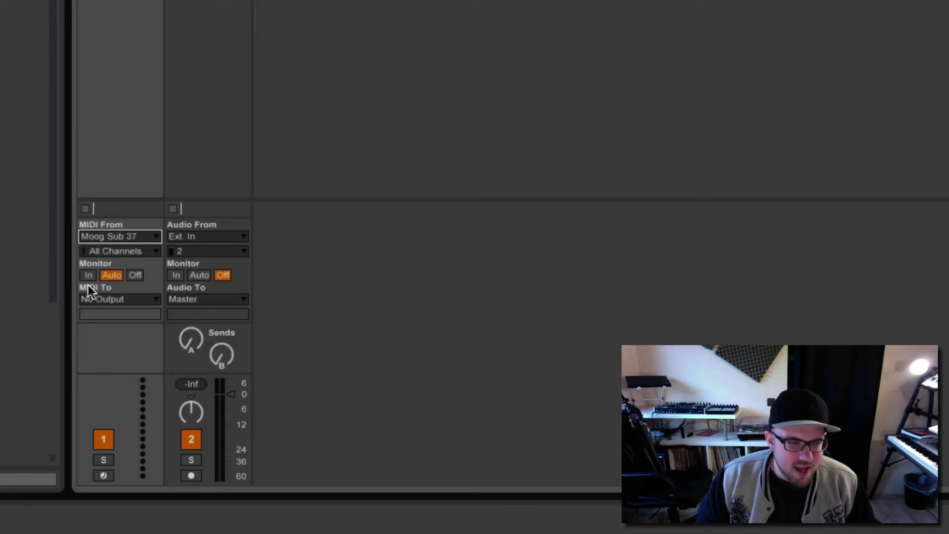
{"action": "left_click", "coordinate": [112, 298]}
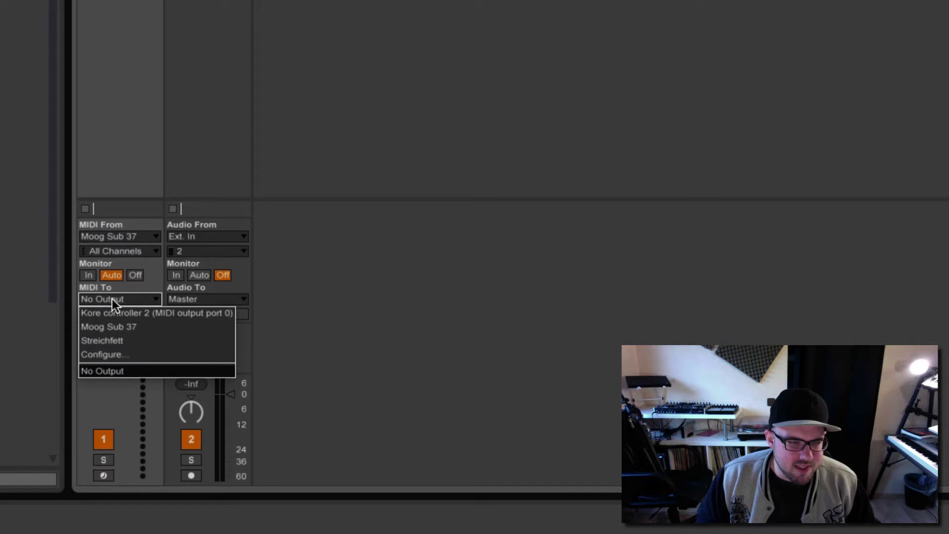
{"action": "left_click", "coordinate": [130, 328]}
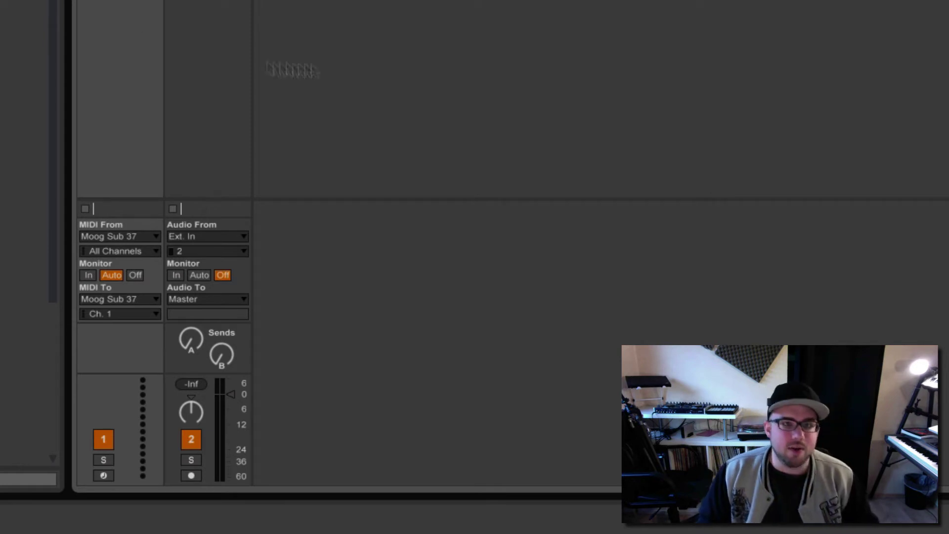
Give the audio track Ext. In input channel 7 with monitoring set to In
{"action": "left_click", "coordinate": [207, 99]}
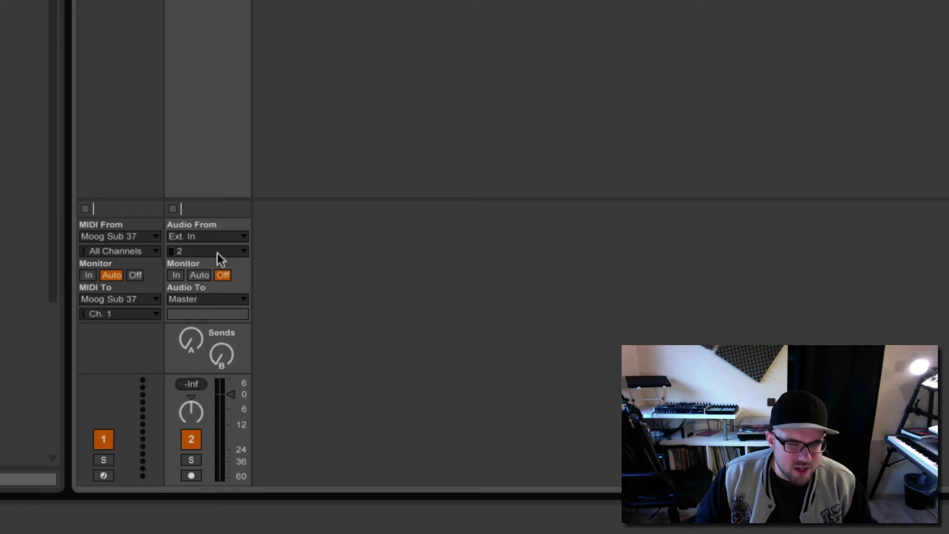
{"action": "left_click", "coordinate": [218, 237]}
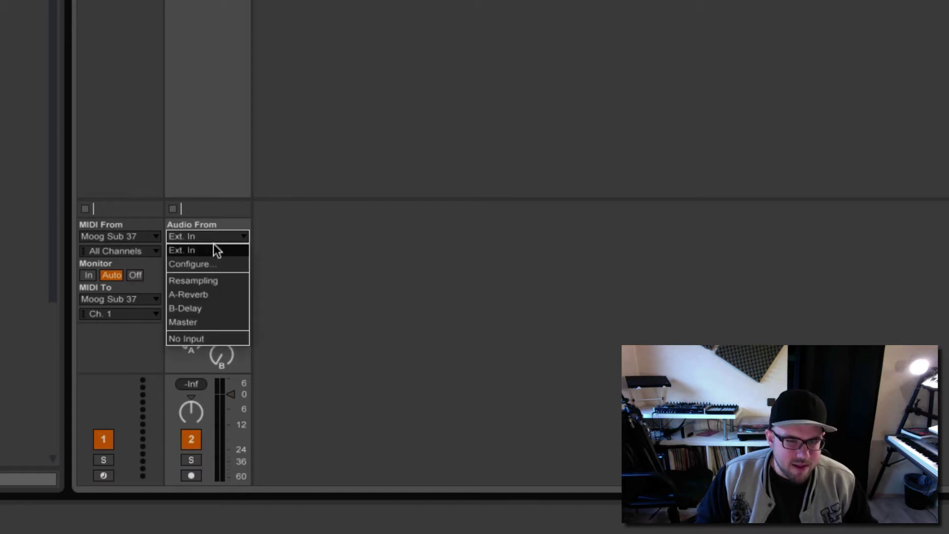
{"action": "left_click", "coordinate": [209, 250]}
{"action": "left_click", "coordinate": [215, 252]}
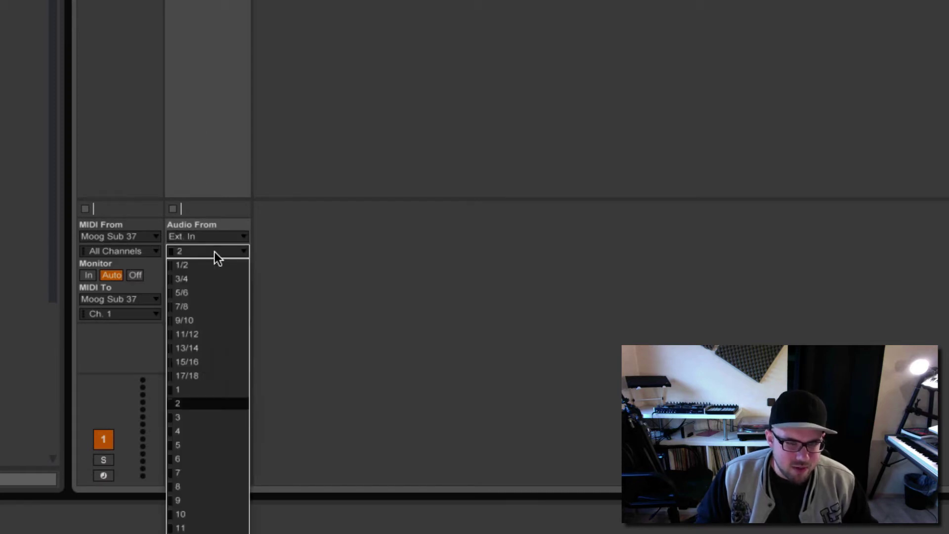
{"action": "left_click", "coordinate": [212, 473]}
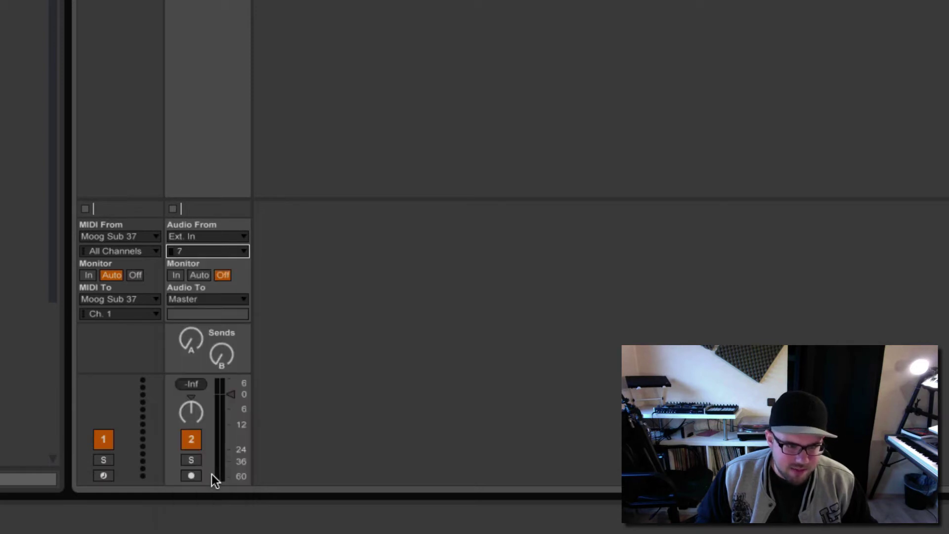
{"action": "left_click", "coordinate": [175, 275]}
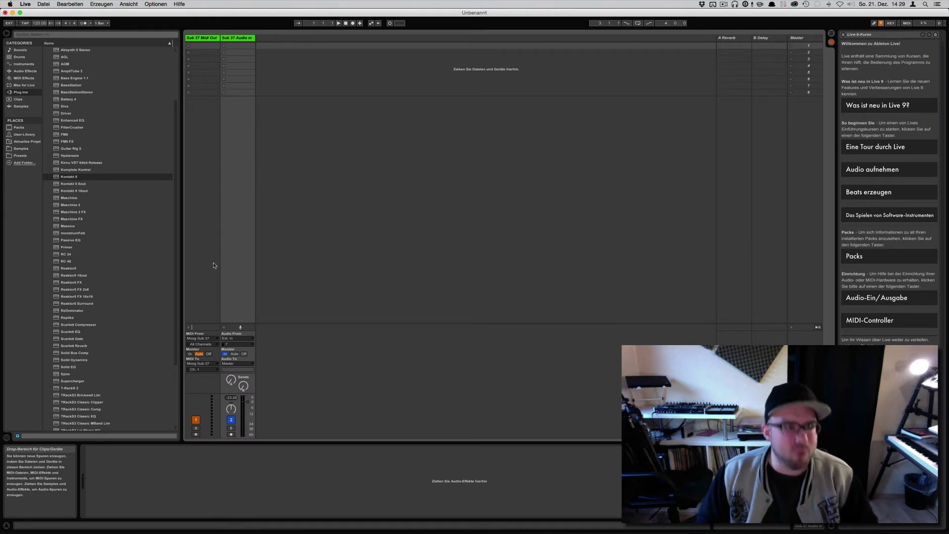
Save the Sub 37 tracks as a track preset in Presets named 'Moog Sub 37'
{"action": "left_click", "coordinate": [26, 156]}
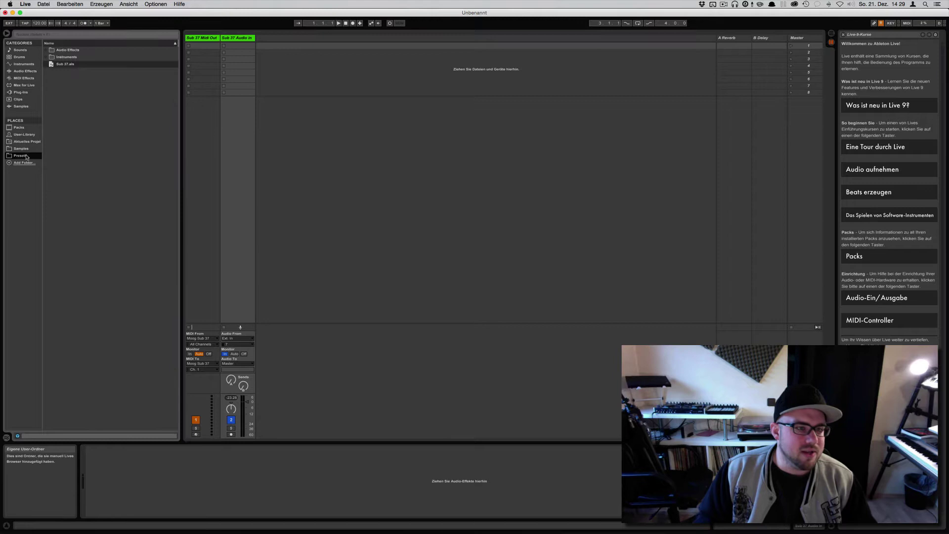
{"action": "left_click", "coordinate": [344, 211]}
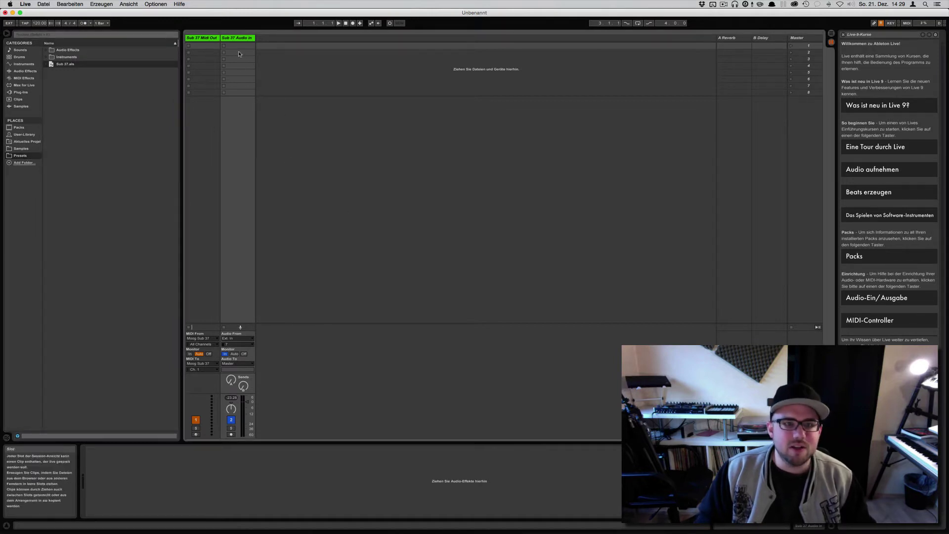
{"action": "left_click", "coordinate": [213, 40]}
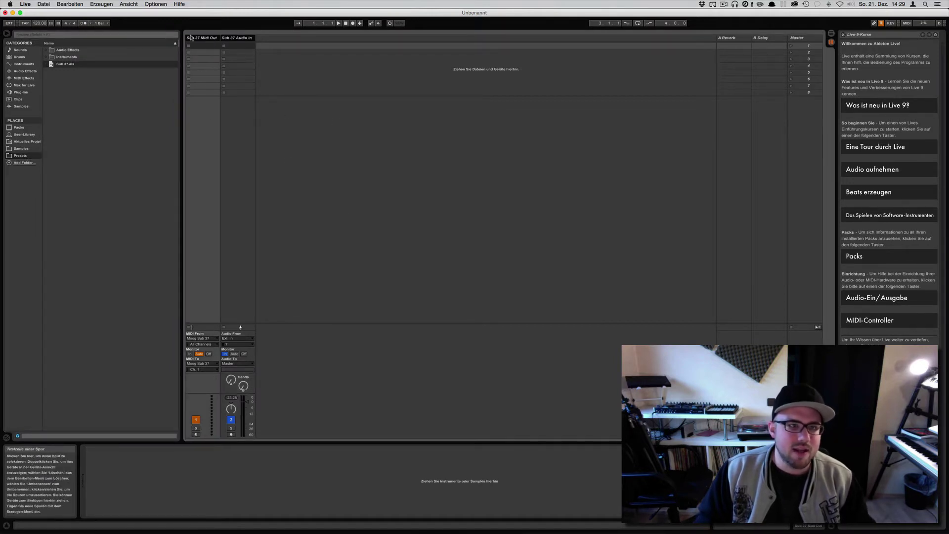
{"action": "left_click_drag", "start_coordinate": [191, 38], "coordinate": [64, 179]}
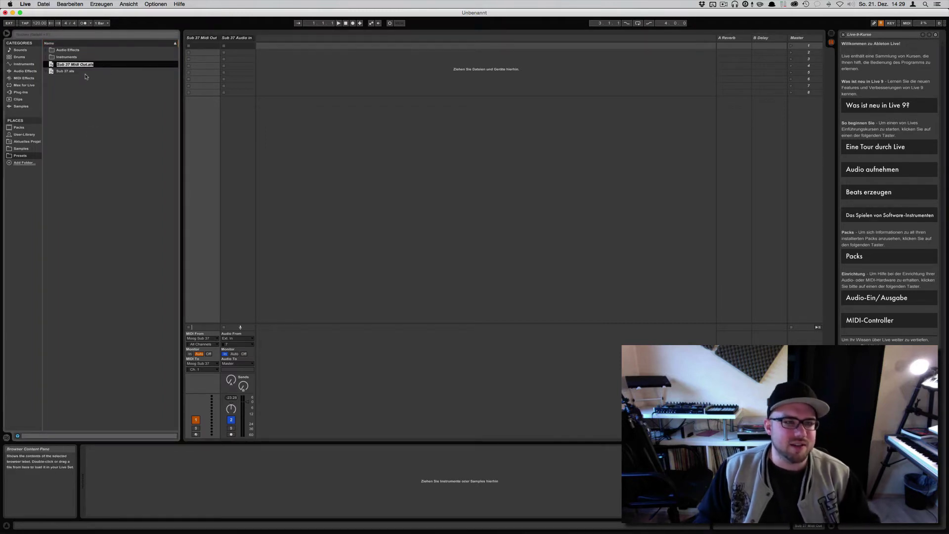
{"action": "key", "text": "Left"}
{"action": "key", "text": "Delete"}
{"action": "key", "text": "Delete"}
{"action": "key", "text": "Delete"}
{"action": "key", "text": "Delete"}
{"action": "key", "text": "Delete"}
{"action": "key", "text": "Delete"}
{"action": "key", "text": "Delete"}
{"action": "key", "text": "Delete"}
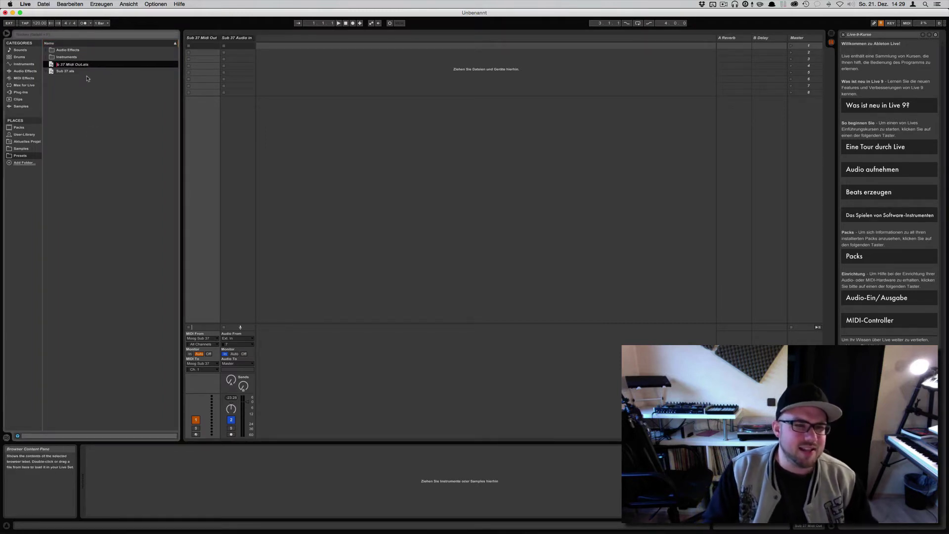
{"action": "key", "text": "Delete"}
{"action": "key", "text": "Delete"}
{"action": "key", "text": "Delete"}
{"action": "key", "text": "Delete"}
{"action": "key", "text": "Delete"}
{"action": "key", "text": "Delete"}
{"action": "key", "text": "Delete"}
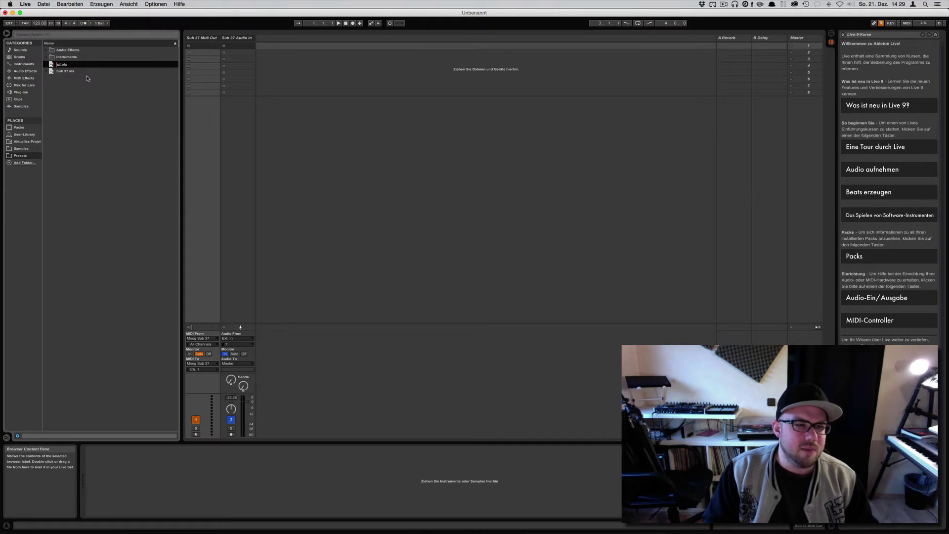
{"action": "type", "text": "Moog Sub 37"}
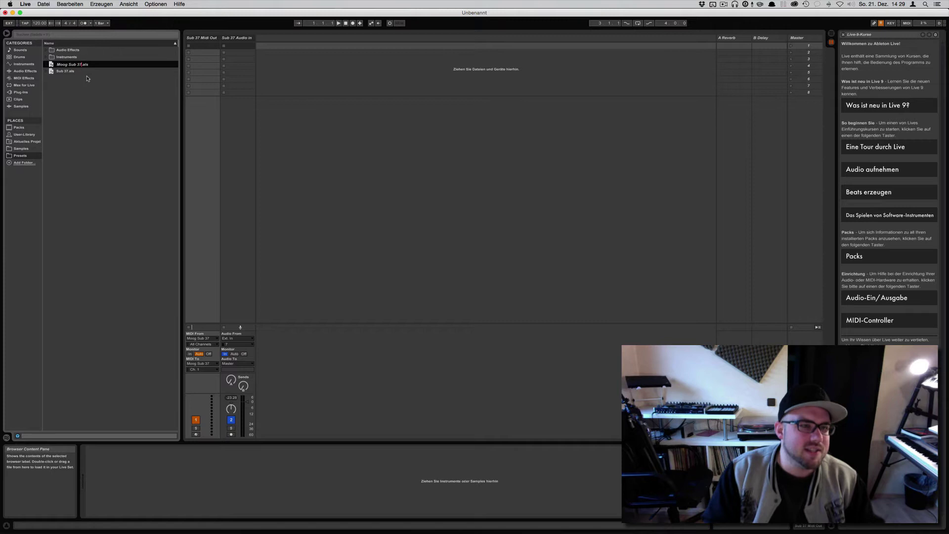
{"action": "key", "text": "Return"}
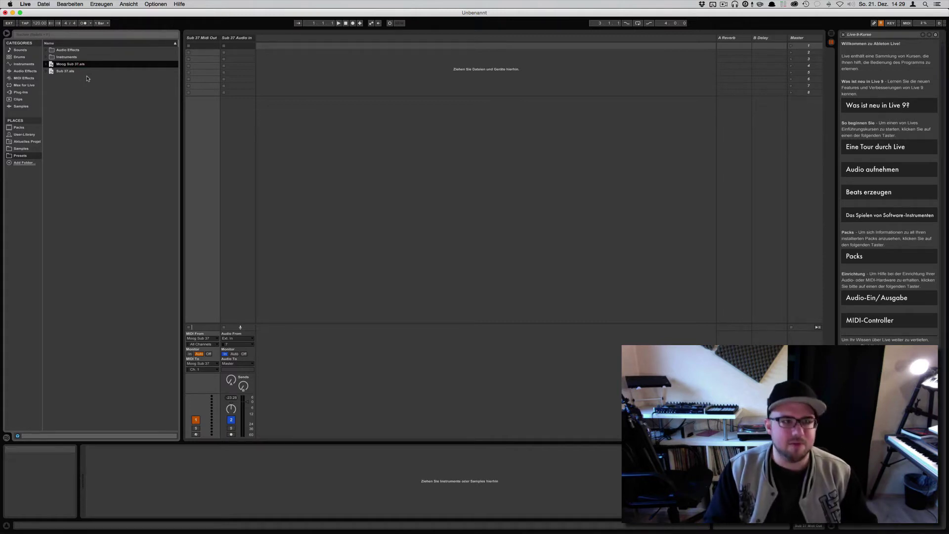
Expand Moog Sub 37.als to confirm both Sub 37 tracks, then collapse it
{"action": "left_click", "coordinate": [46, 64]}
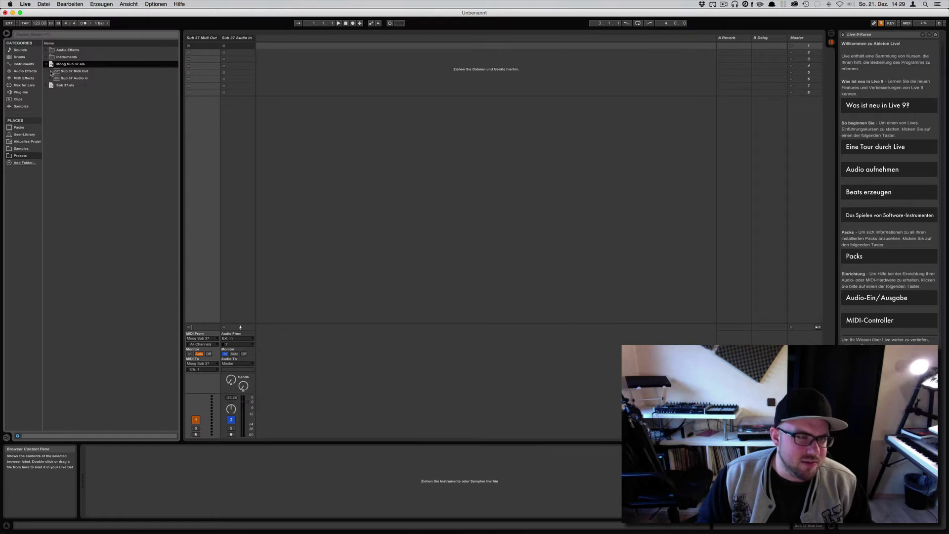
{"action": "left_click", "coordinate": [52, 71]}
{"action": "left_click", "coordinate": [55, 80]}
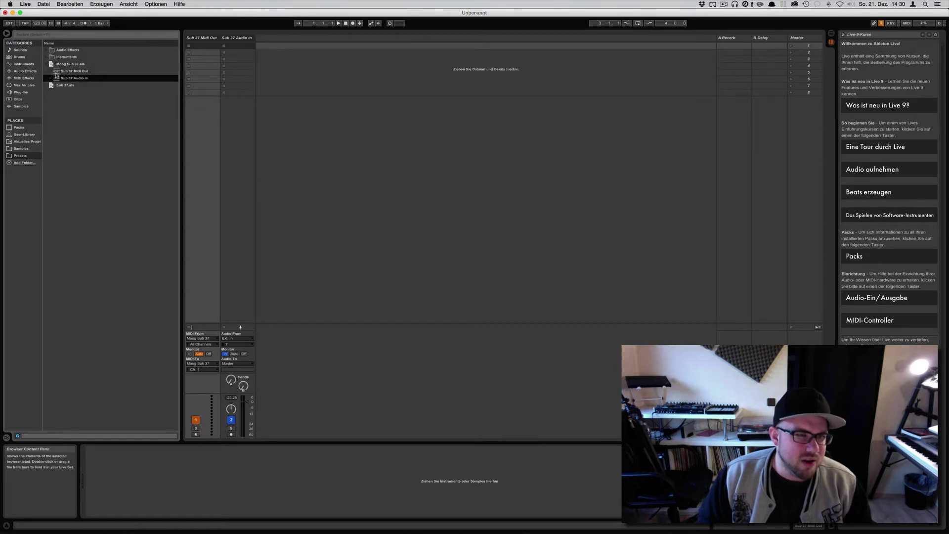
{"action": "left_click", "coordinate": [45, 65]}
{"action": "left_click", "coordinate": [304, 154]}
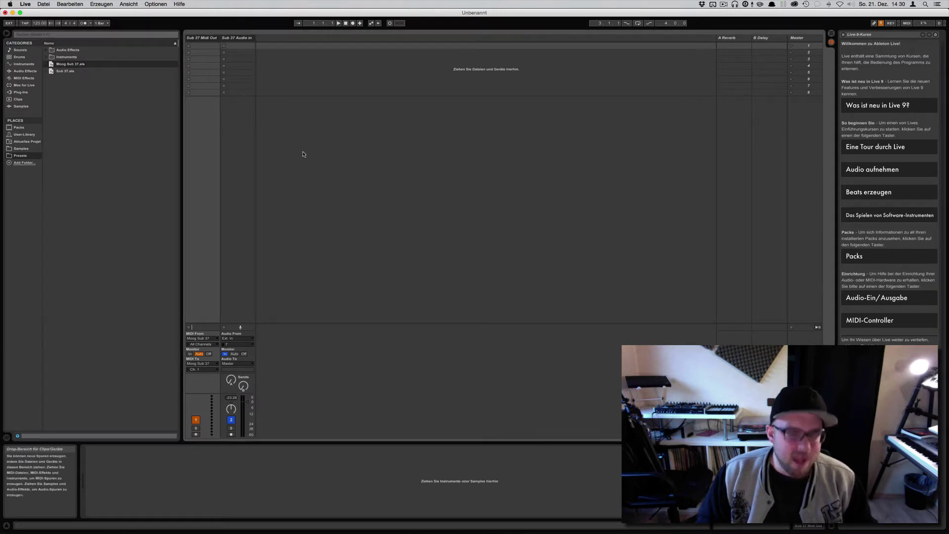
Start a new set without saving, load Moog Sub 37.als into it, and select both Sub 37 tracks
{"action": "key", "text": "super+n"}
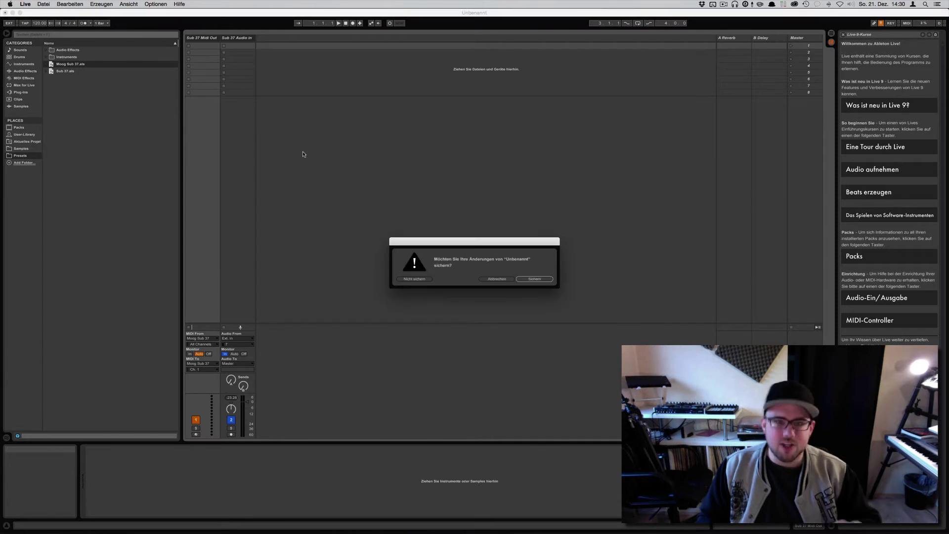
{"action": "left_click", "coordinate": [423, 279]}
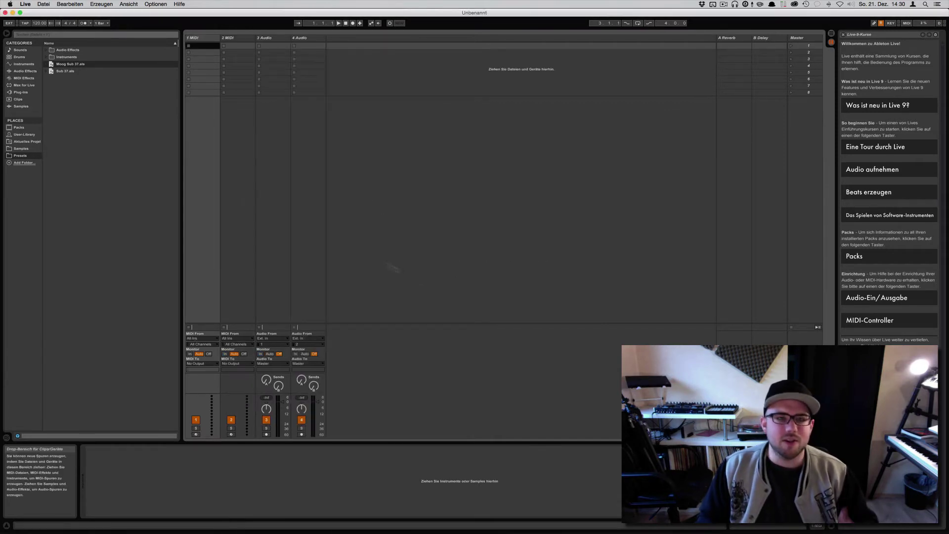
{"action": "left_click_drag", "start_coordinate": [57, 64], "coordinate": [332, 42]}
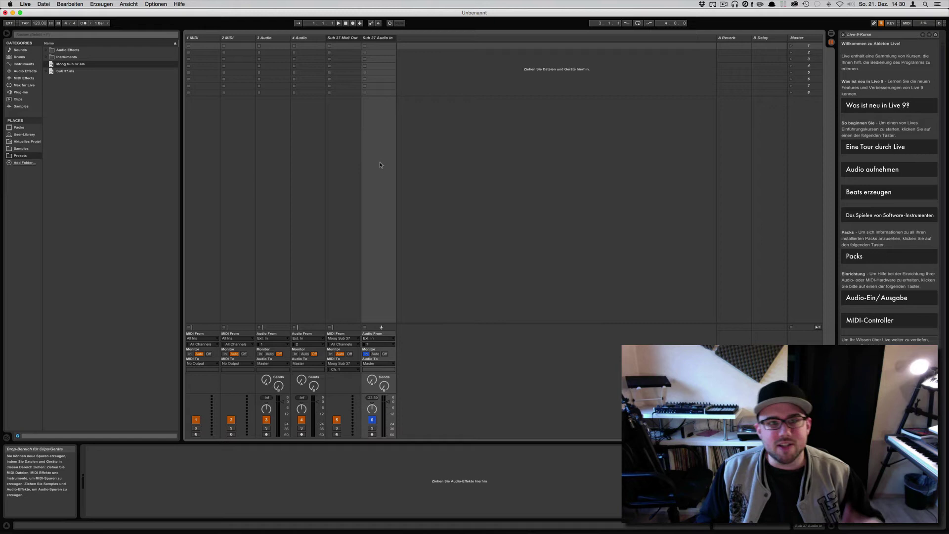
{"action": "left_click", "coordinate": [386, 42]}
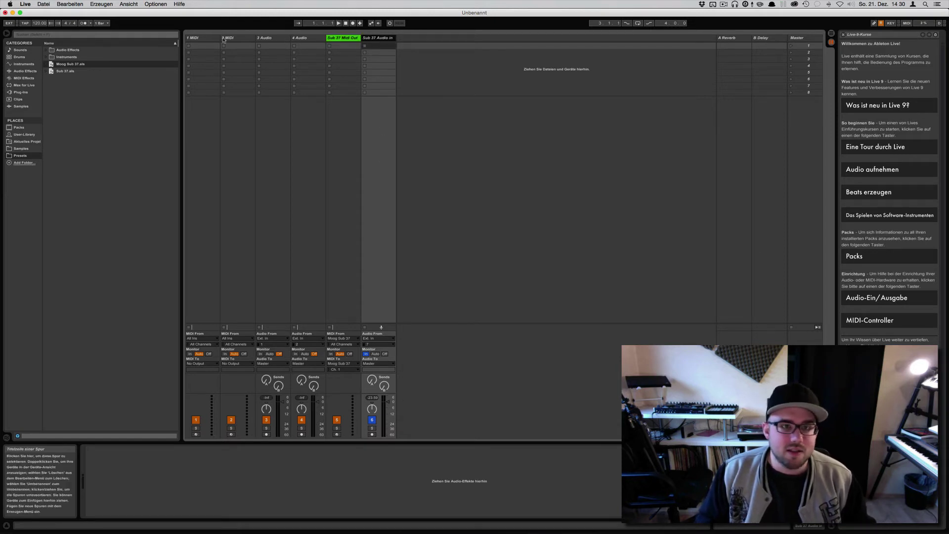
{"action": "left_click", "coordinate": [206, 42]}
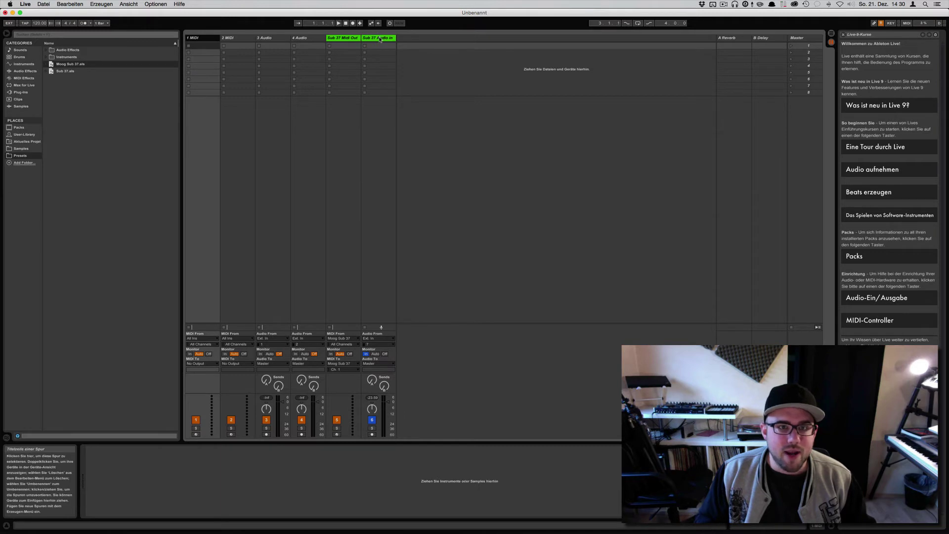
Start another new set without saving and drag Kontakt 5 from Plug-Ins into the session
{"action": "key", "text": "super+q"}
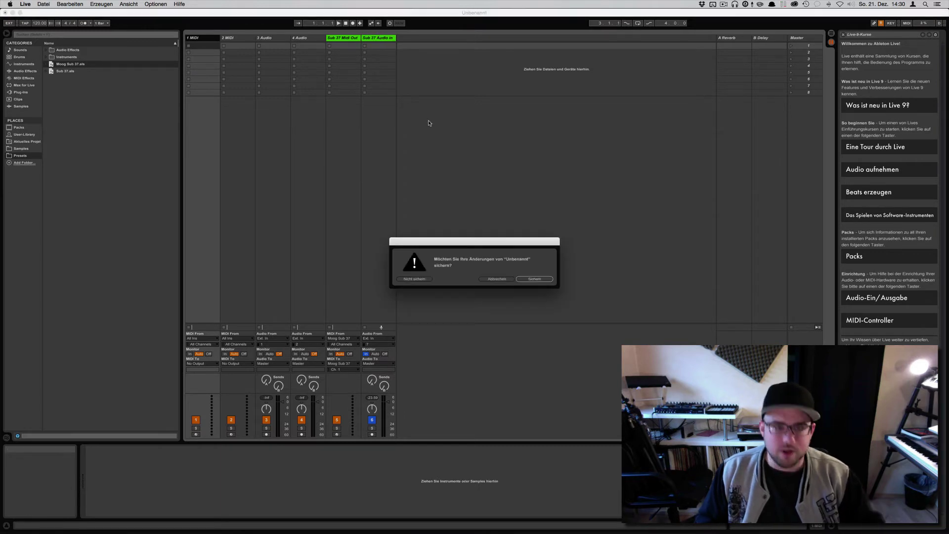
{"action": "left_click", "coordinate": [421, 281]}
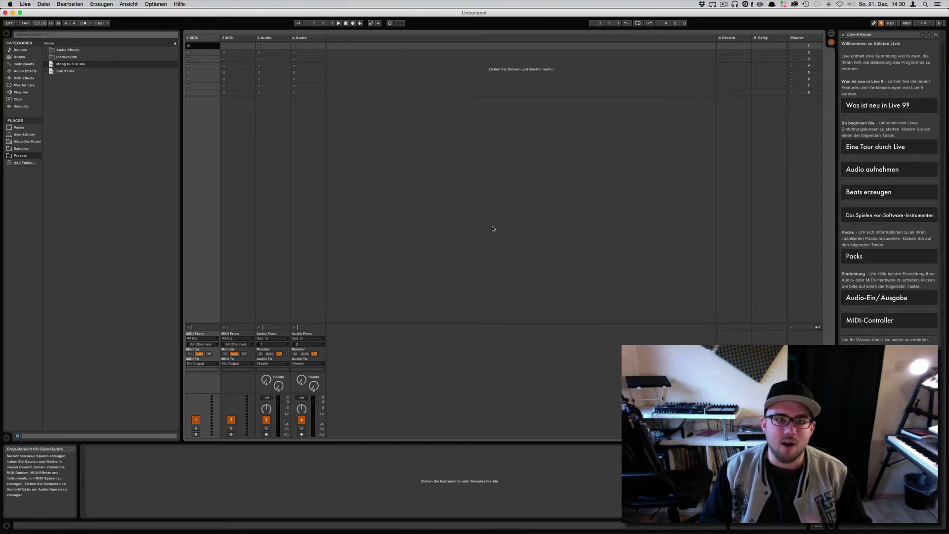
{"action": "left_click", "coordinate": [20, 92]}
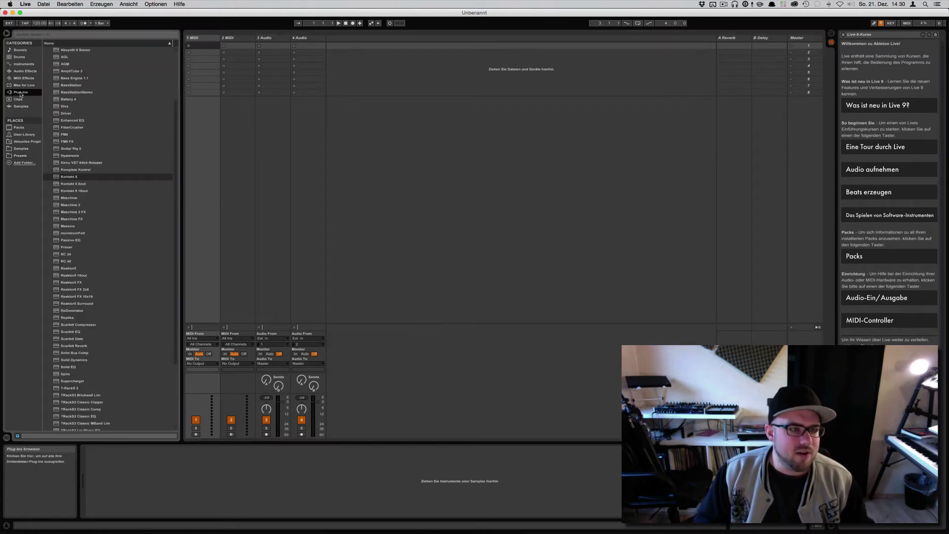
{"action": "left_click_drag", "start_coordinate": [63, 179], "coordinate": [405, 177]}
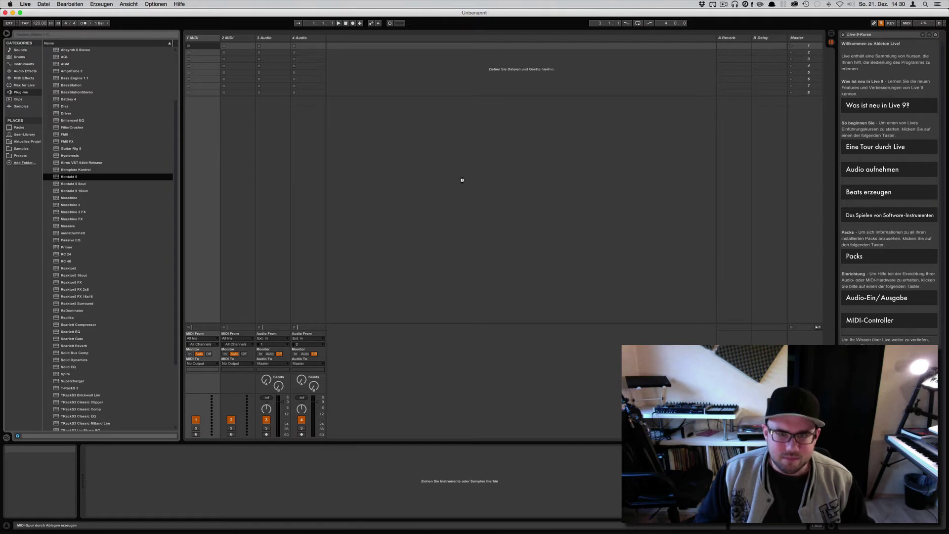
Create the Kontakt 5 track, shift its window left to view the outputs, then back right
{"action": "left_click_drag", "start_coordinate": [462, 180], "coordinate": [463, 182]}
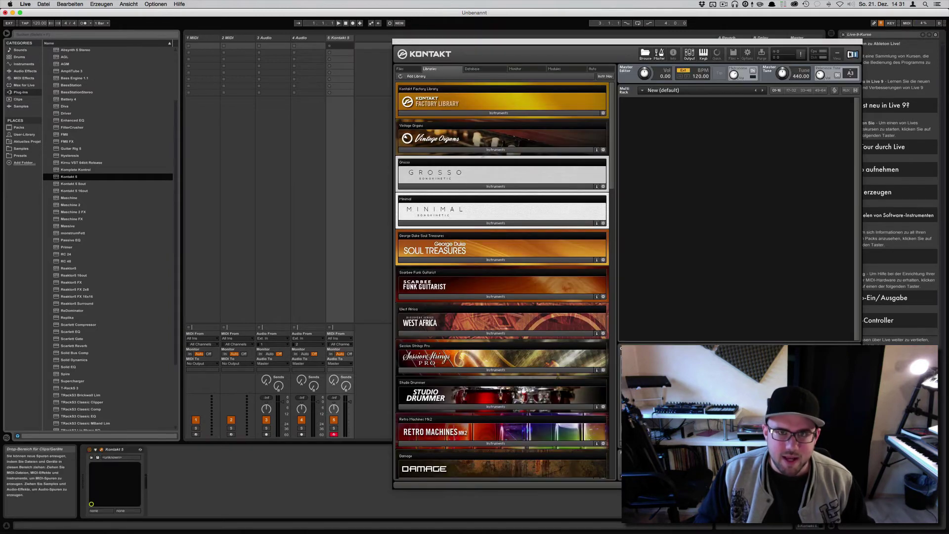
{"action": "left_click_drag", "start_coordinate": [620, 44], "coordinate": [425, 37]}
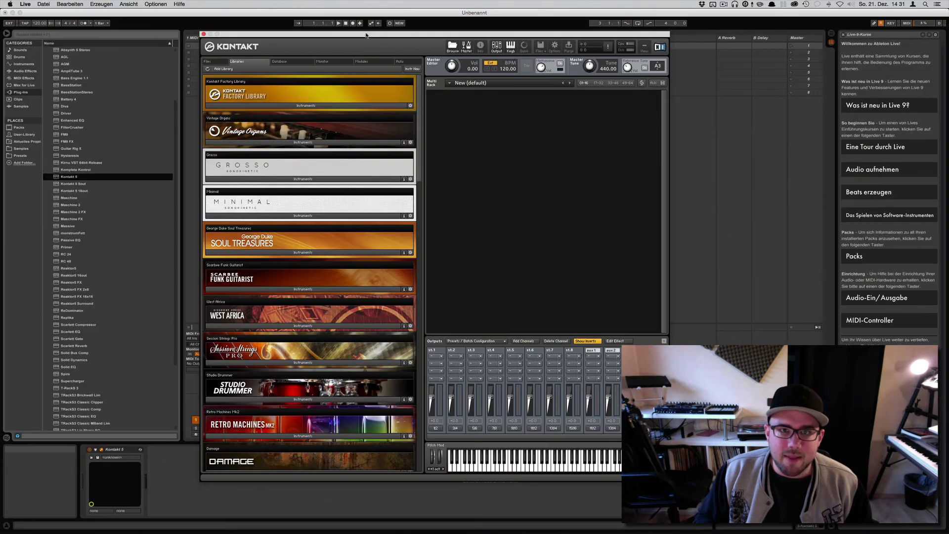
{"action": "left_click_drag", "start_coordinate": [368, 37], "coordinate": [536, 43]}
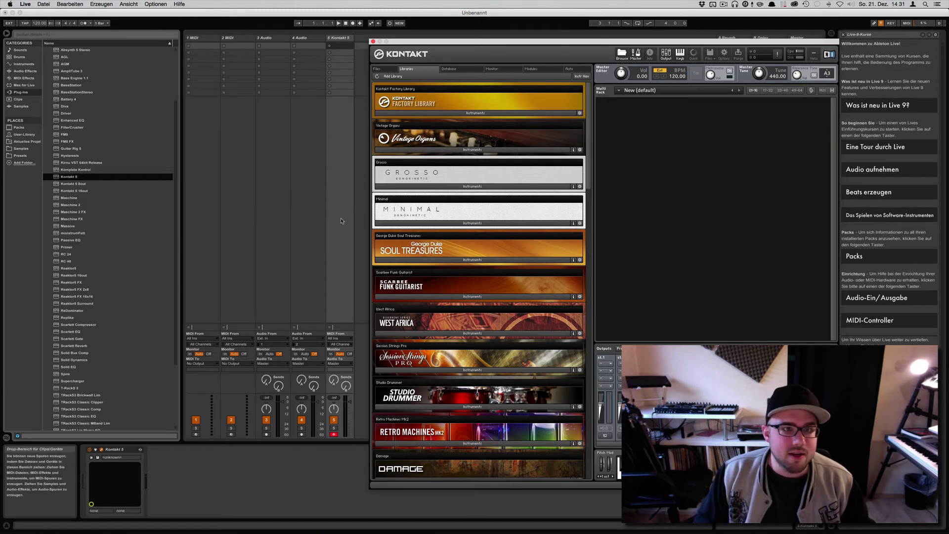
Move Kontakt 5 to the first position and 4 Audio before 3 MIDI so tracks alternate
{"action": "left_click", "coordinate": [227, 131]}
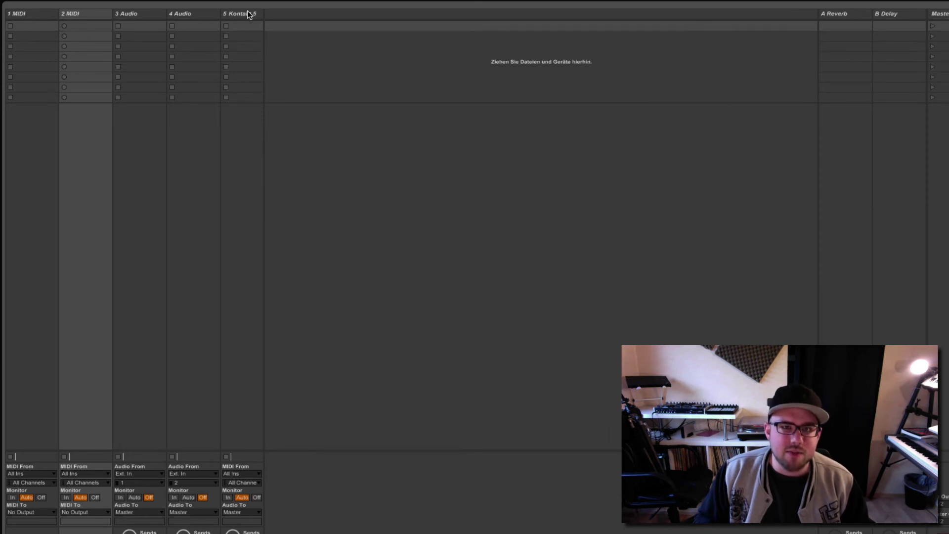
{"action": "left_click_drag", "start_coordinate": [249, 14], "coordinate": [13, 19]}
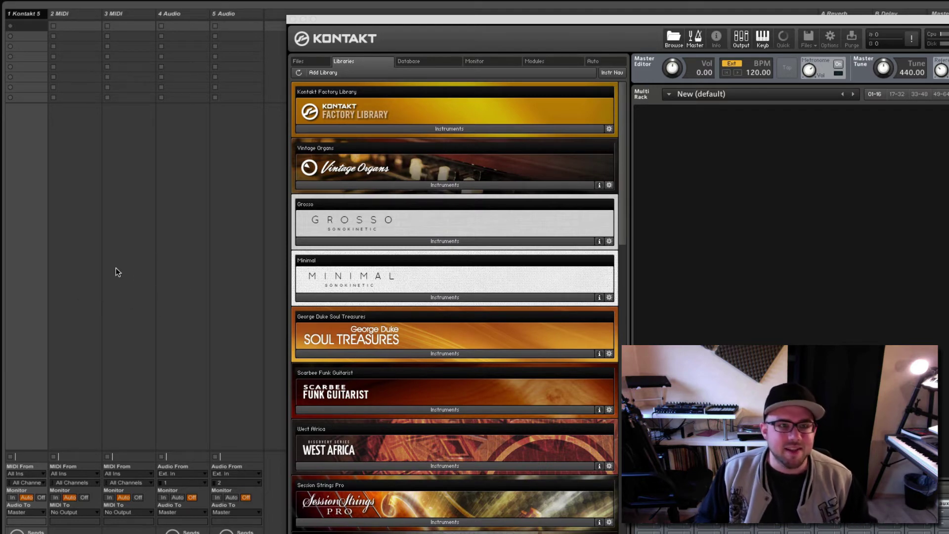
{"action": "left_click", "coordinate": [93, 120]}
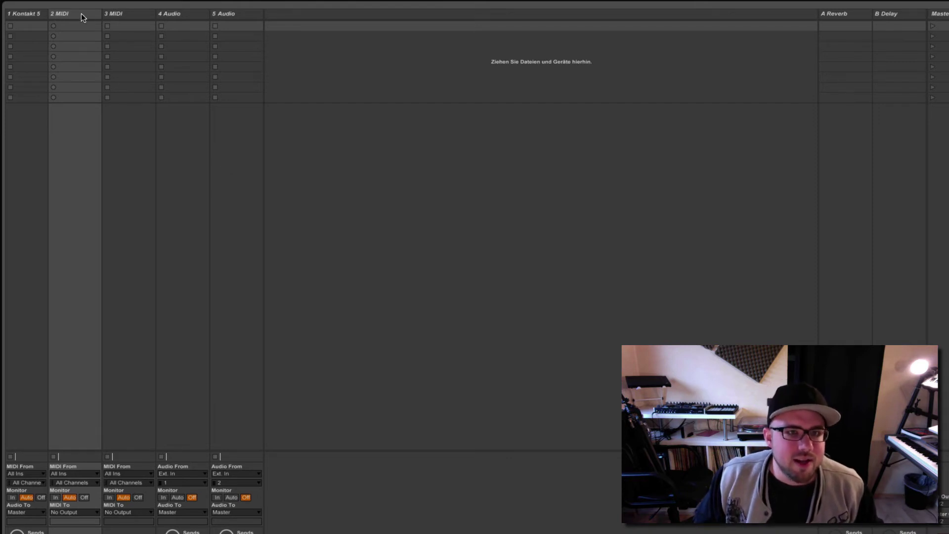
{"action": "left_click_drag", "start_coordinate": [181, 15], "coordinate": [133, 19]}
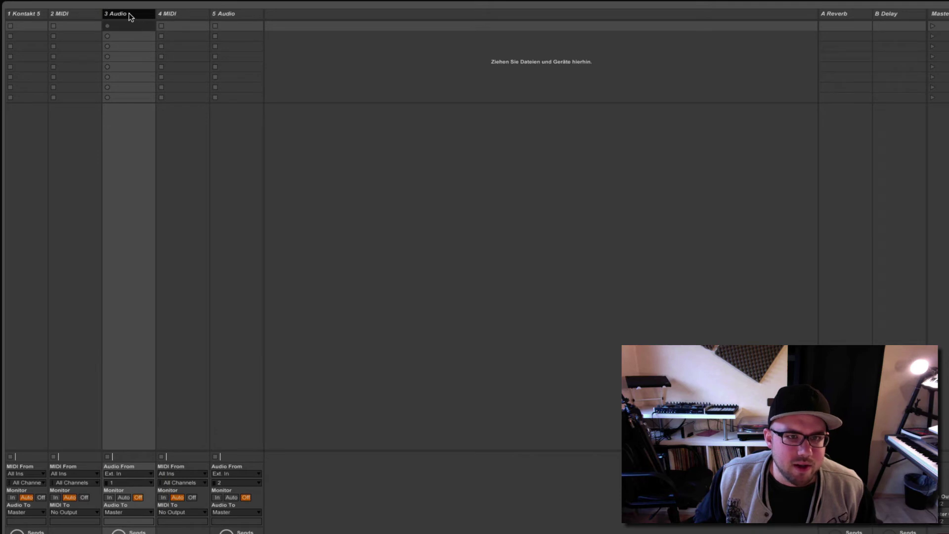
Colour 2 MIDI and 3 Audio yellow, then select the 4 MIDI track
{"action": "left_click", "coordinate": [76, 18]}
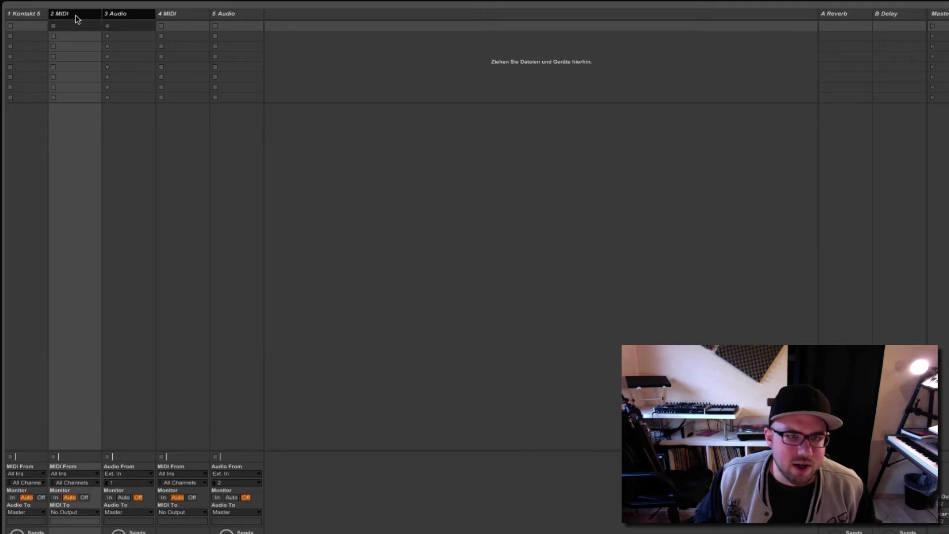
{"action": "right_click", "coordinate": [76, 19]}
{"action": "left_click", "coordinate": [96, 168]}
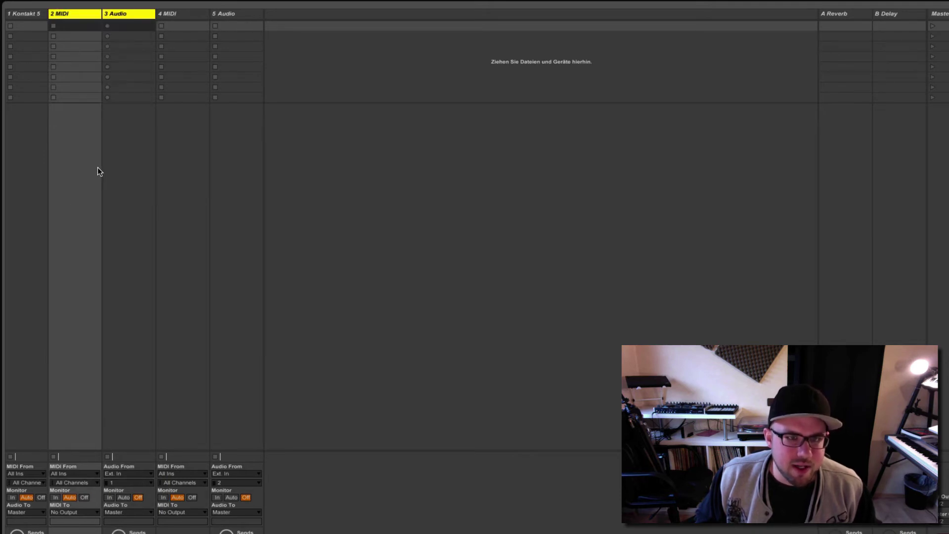
{"action": "left_click", "coordinate": [182, 14]}
Colour 4 MIDI and 5 Audio orange and Kontakt 5 lime green, then reopen the Kontakt window
{"action": "right_click", "coordinate": [250, 19]}
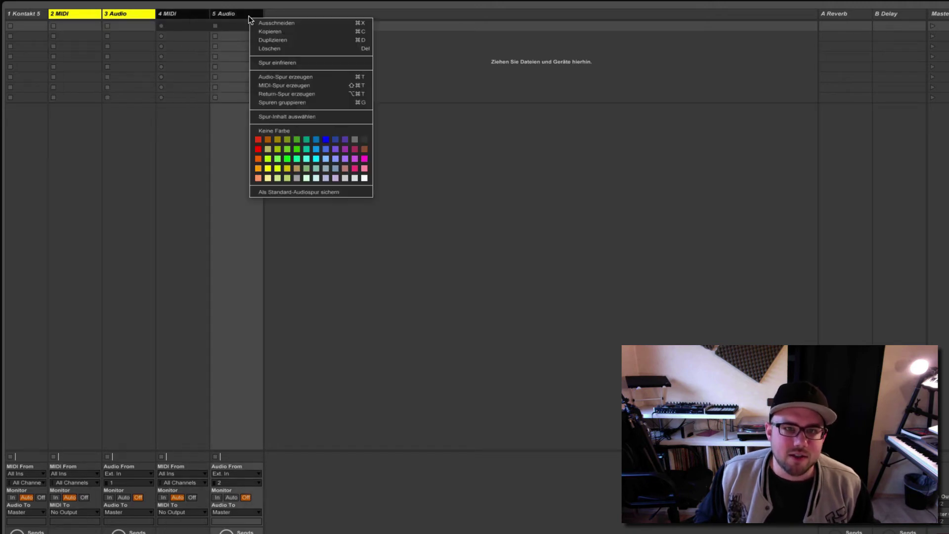
{"action": "left_click", "coordinate": [258, 158]}
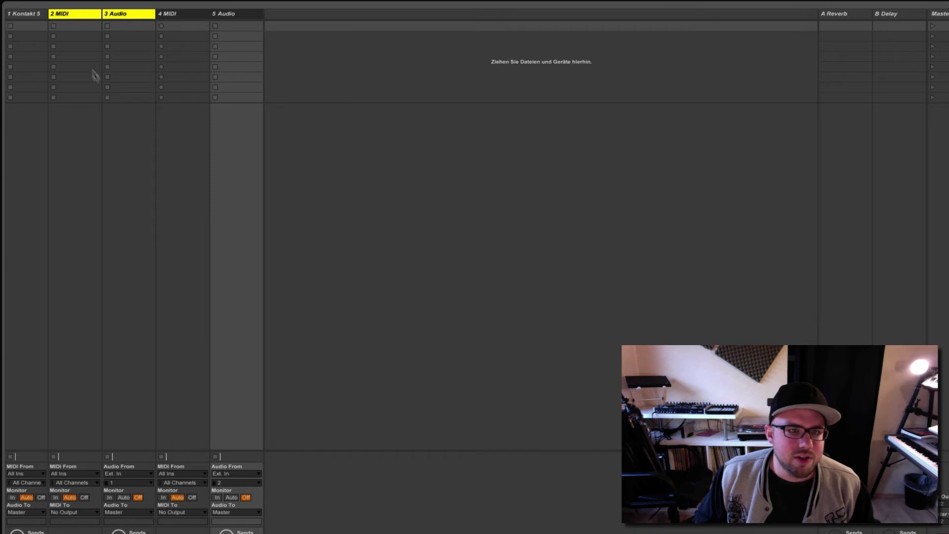
{"action": "right_click", "coordinate": [21, 13]}
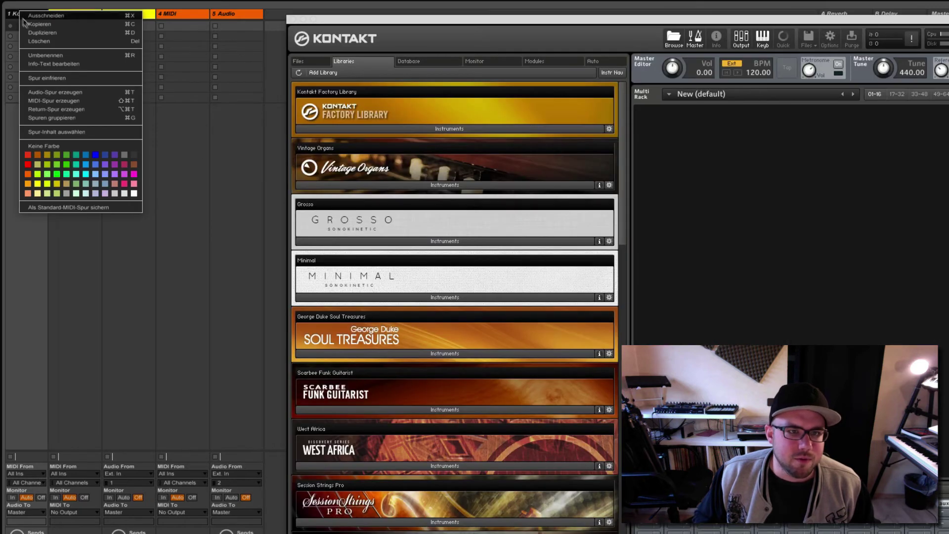
{"action": "left_click", "coordinate": [47, 164]}
{"action": "left_click", "coordinate": [141, 180]}
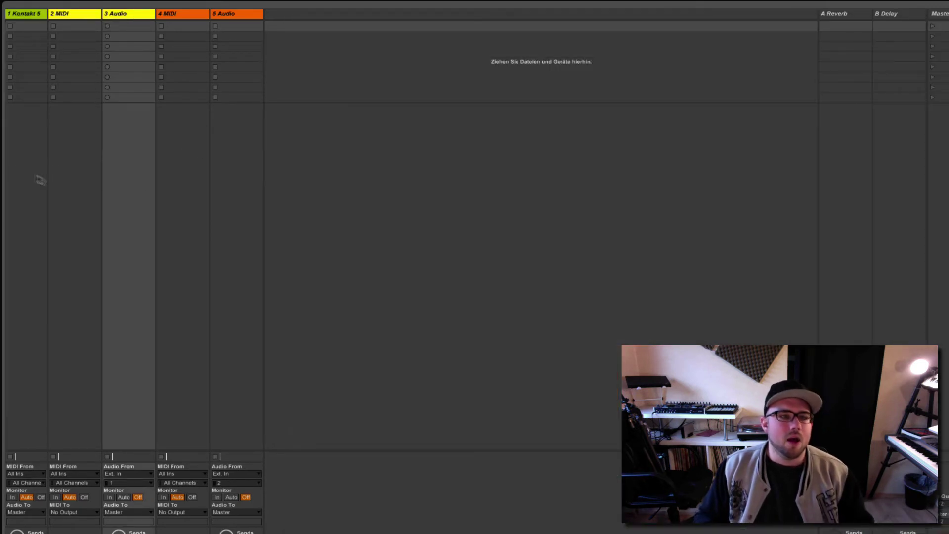
{"action": "left_click", "coordinate": [25, 170]}
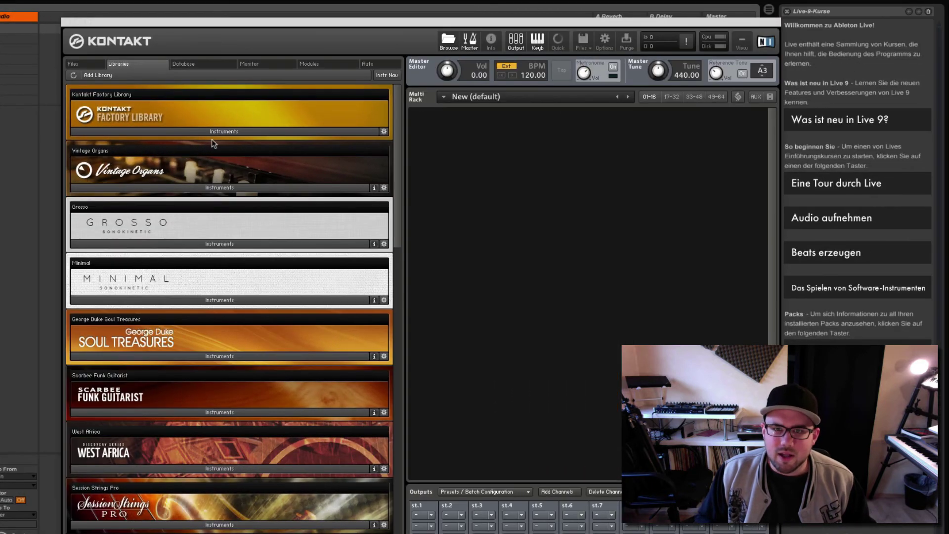
Load Cissy.nki from Vintage Organs and High Whistle.nki from Factory Library, routing High Whistle to st.2
{"action": "left_click", "coordinate": [219, 188]}
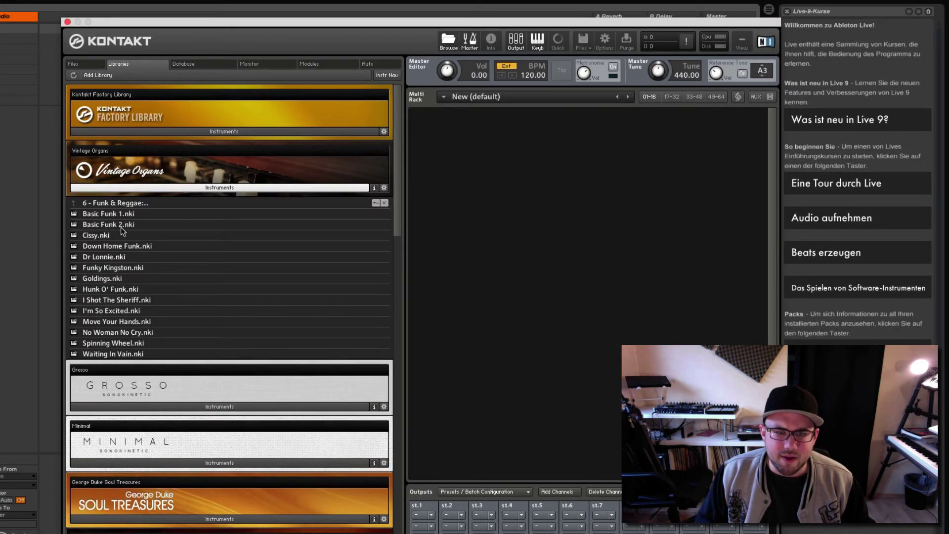
{"action": "double_click", "coordinate": [101, 237]}
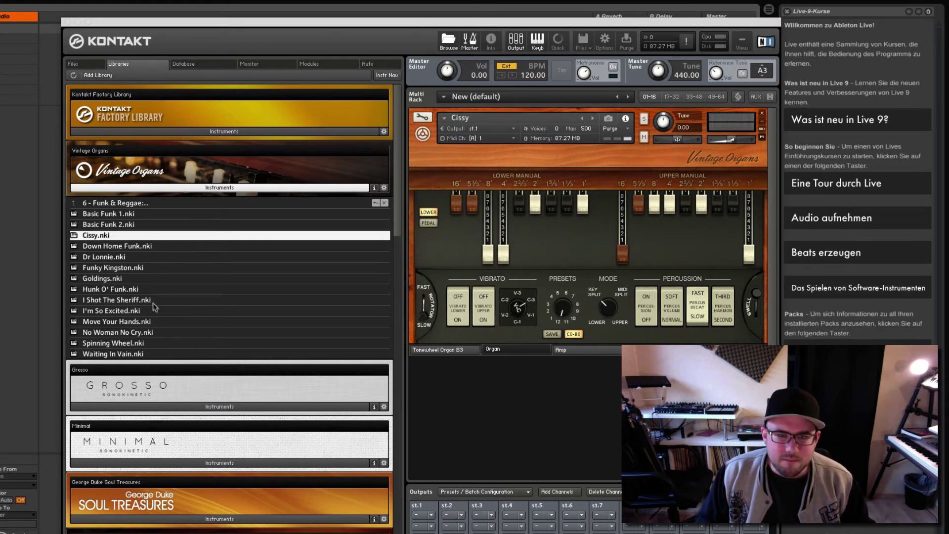
{"action": "left_click", "coordinate": [119, 188]}
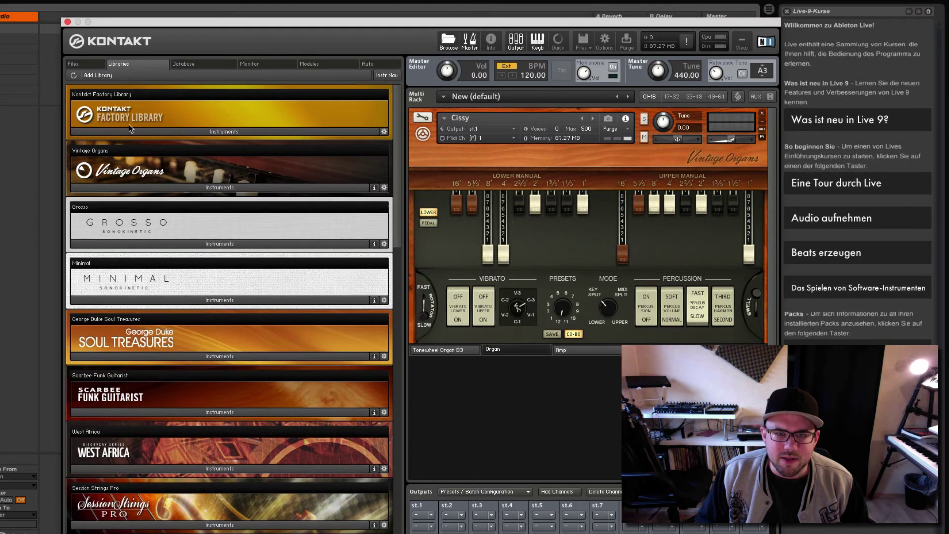
{"action": "left_click", "coordinate": [130, 129]}
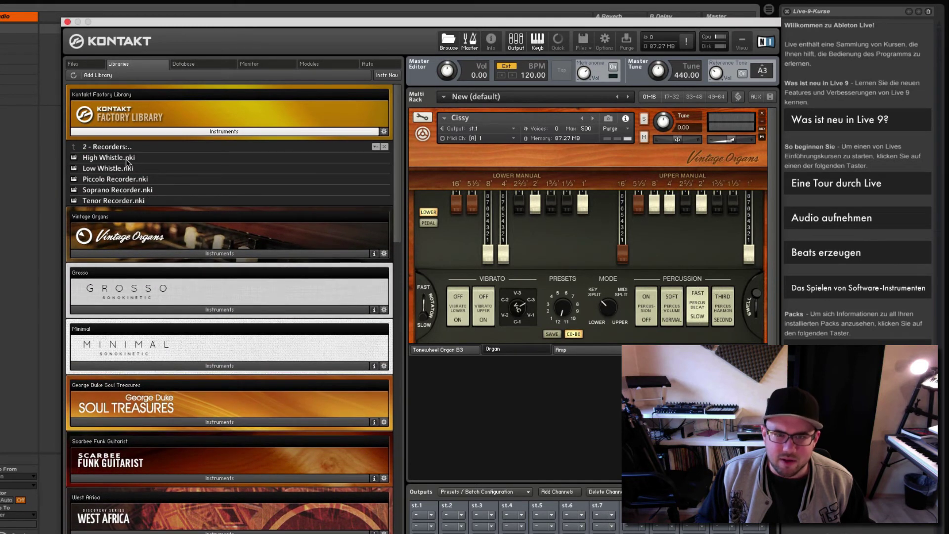
{"action": "double_click", "coordinate": [109, 158]}
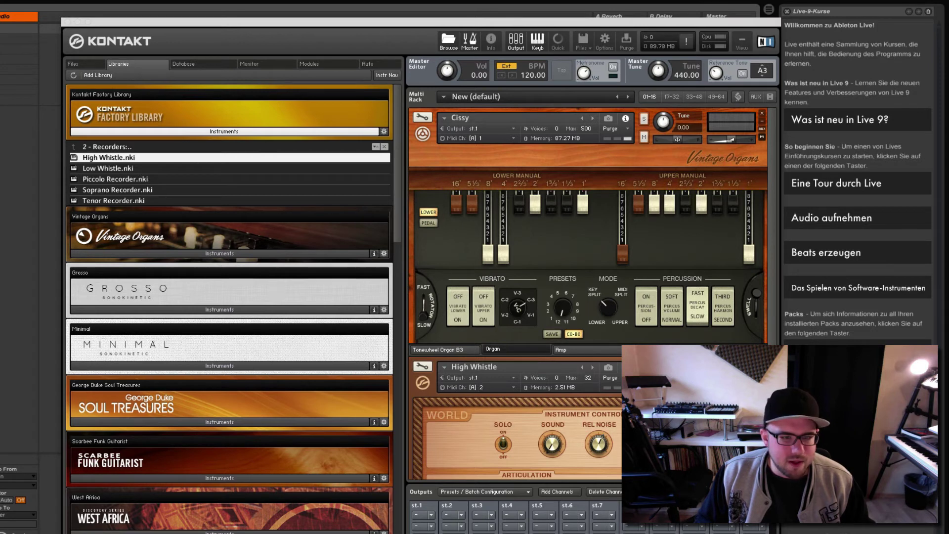
{"action": "left_click", "coordinate": [497, 379]}
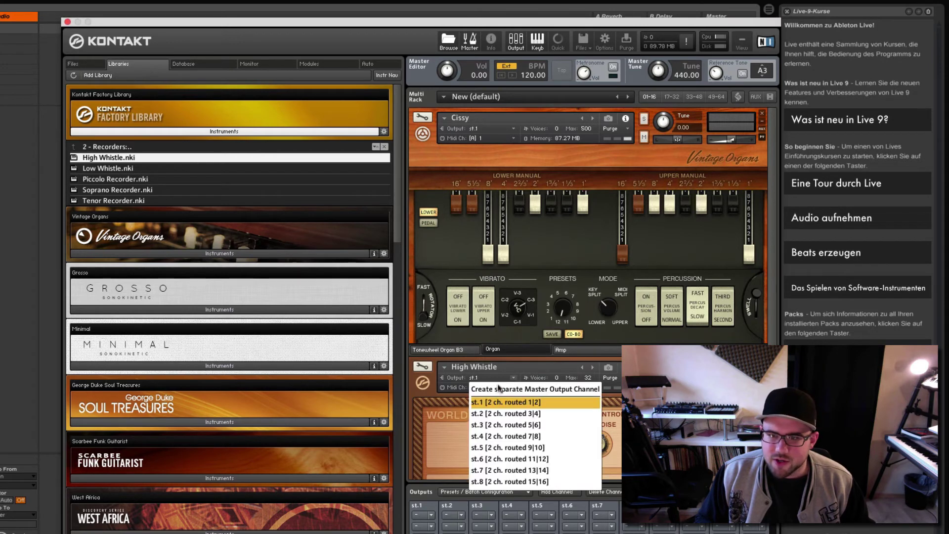
{"action": "left_click", "coordinate": [499, 413]}
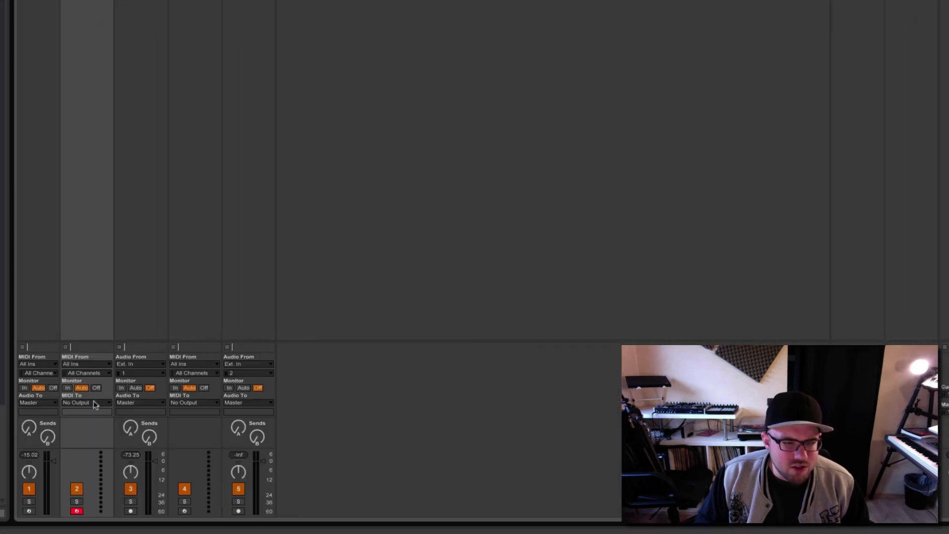
Route track 2's MIDI output to Kontakt 5 on channel 2-Kontakt 5
{"action": "left_click", "coordinate": [91, 401]}
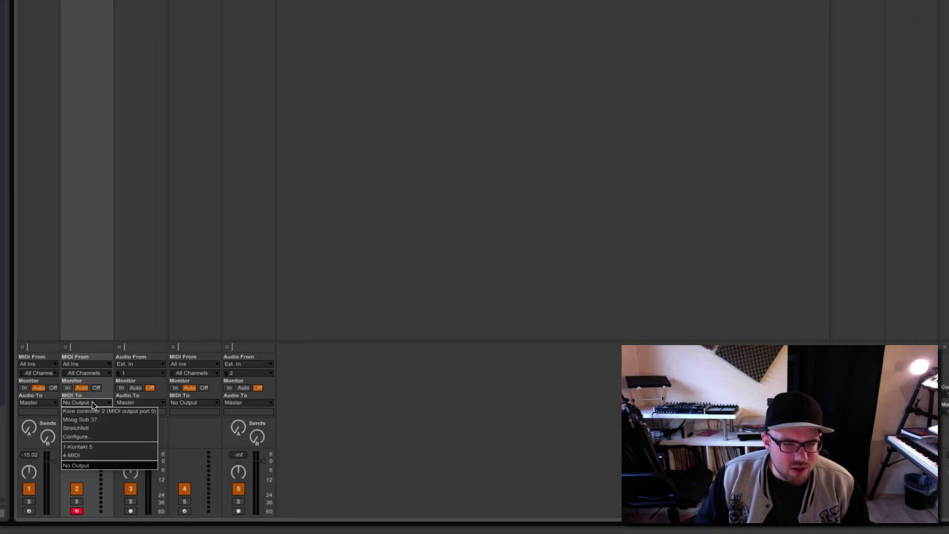
{"action": "left_click", "coordinate": [92, 446]}
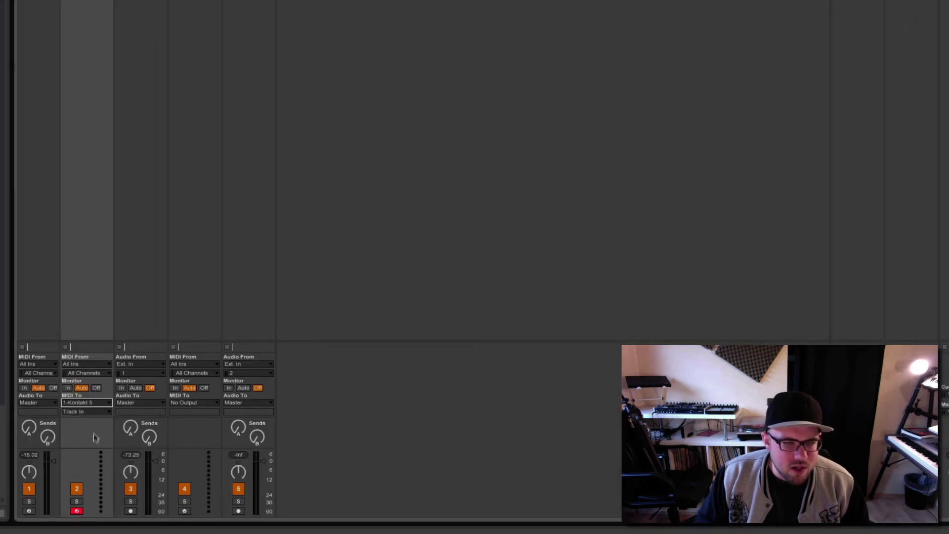
{"action": "left_click", "coordinate": [89, 412]}
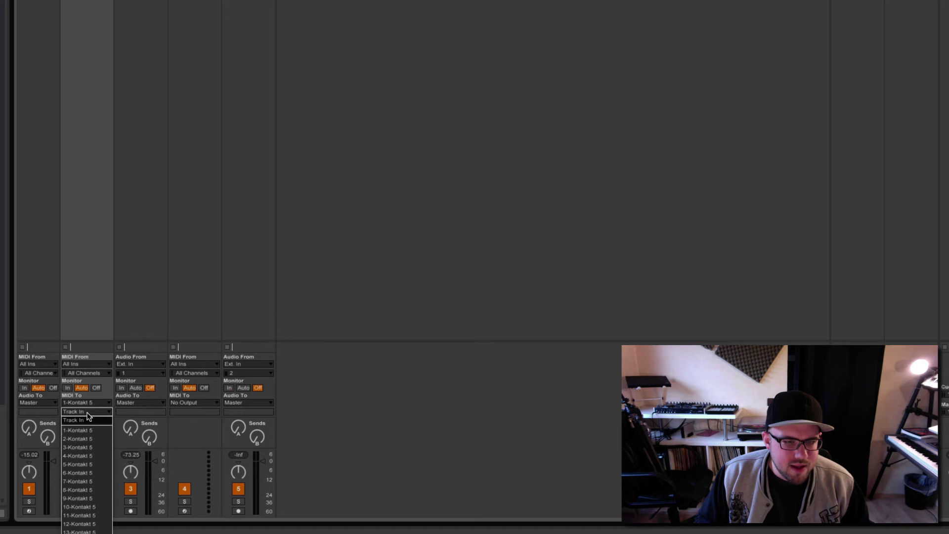
{"action": "left_click", "coordinate": [88, 439]}
Set audio track 3 to Monitor In, recording from Kontakt 5's st.2 output, then re-arm track 2
{"action": "left_click", "coordinate": [138, 242]}
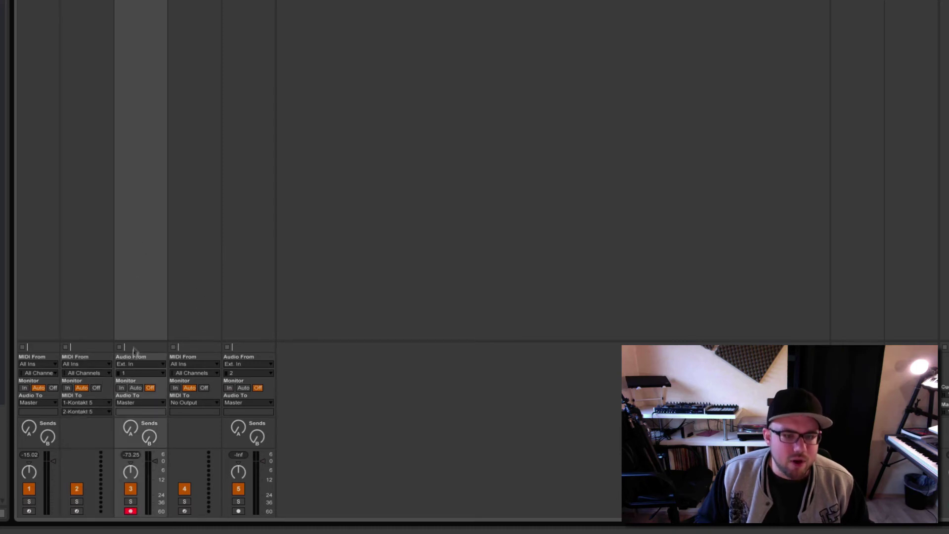
{"action": "left_click", "coordinate": [121, 387]}
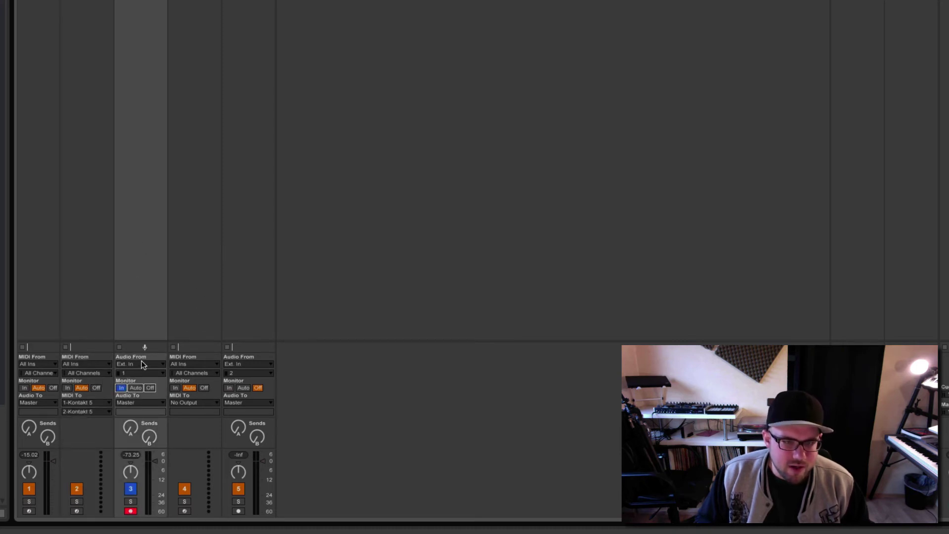
{"action": "left_click", "coordinate": [142, 364]}
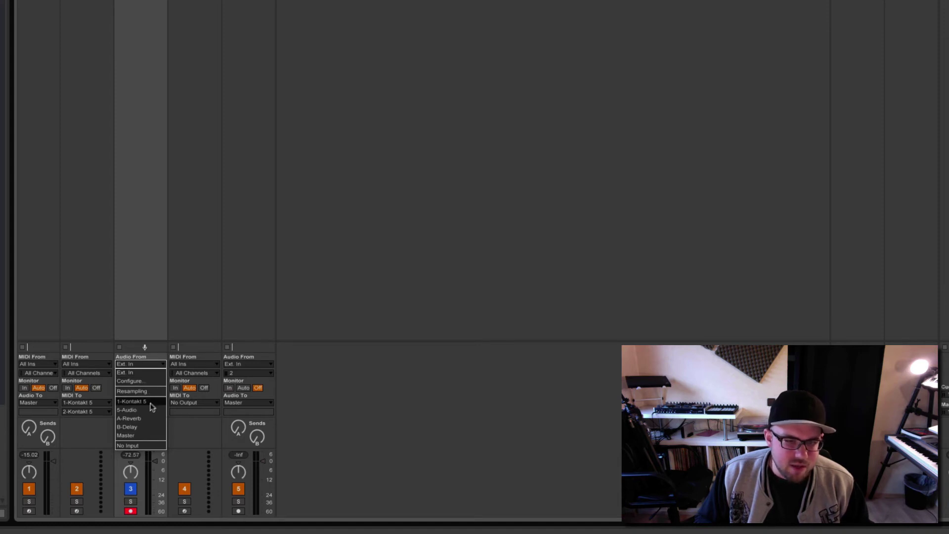
{"action": "left_click", "coordinate": [149, 401]}
{"action": "left_click", "coordinate": [143, 375]}
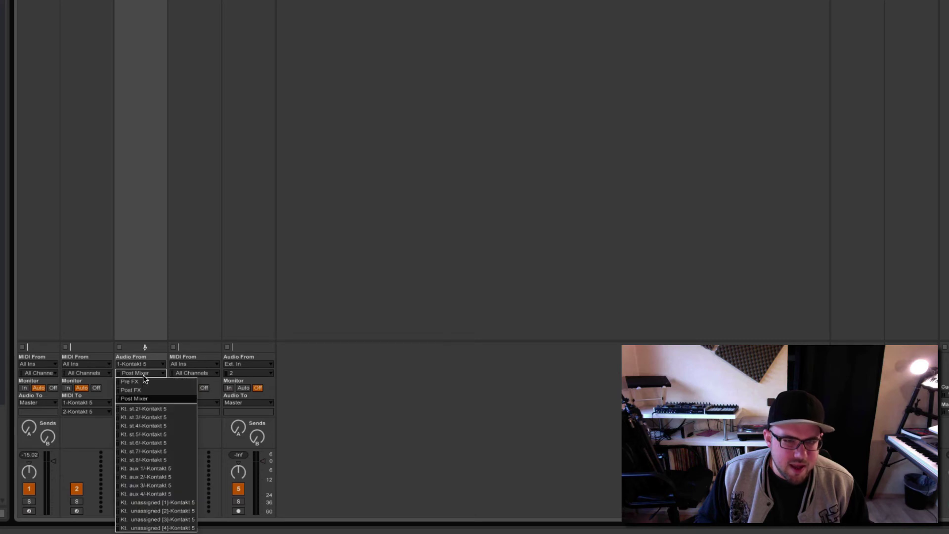
{"action": "left_click", "coordinate": [147, 408]}
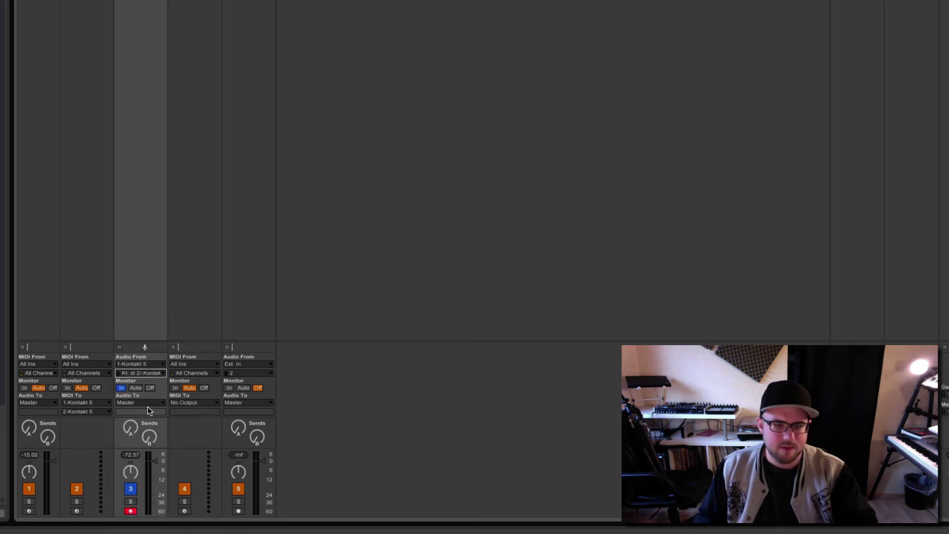
{"action": "left_click", "coordinate": [83, 252]}
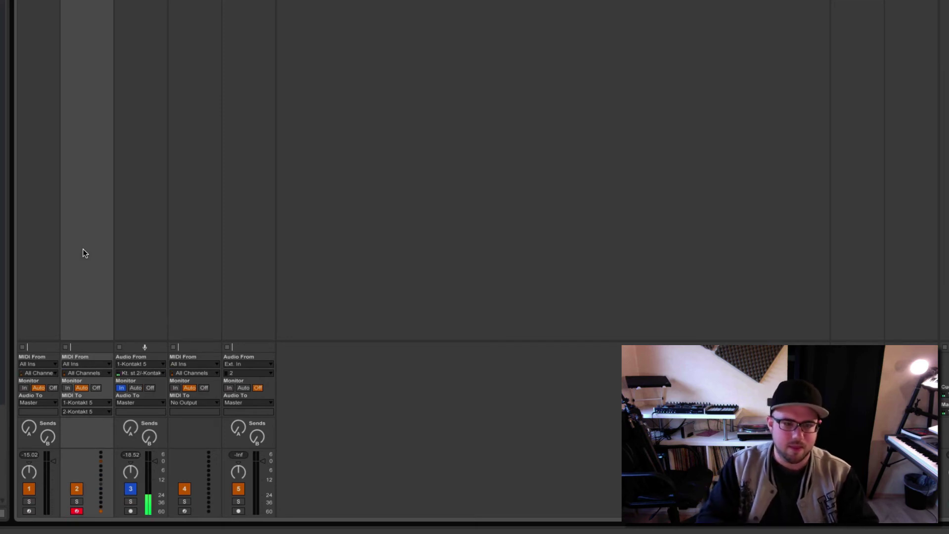
Load Accordion.nki from Factory Library > World > 5 - Accordions and route it to output st.3
{"action": "left_click", "coordinate": [40, 204]}
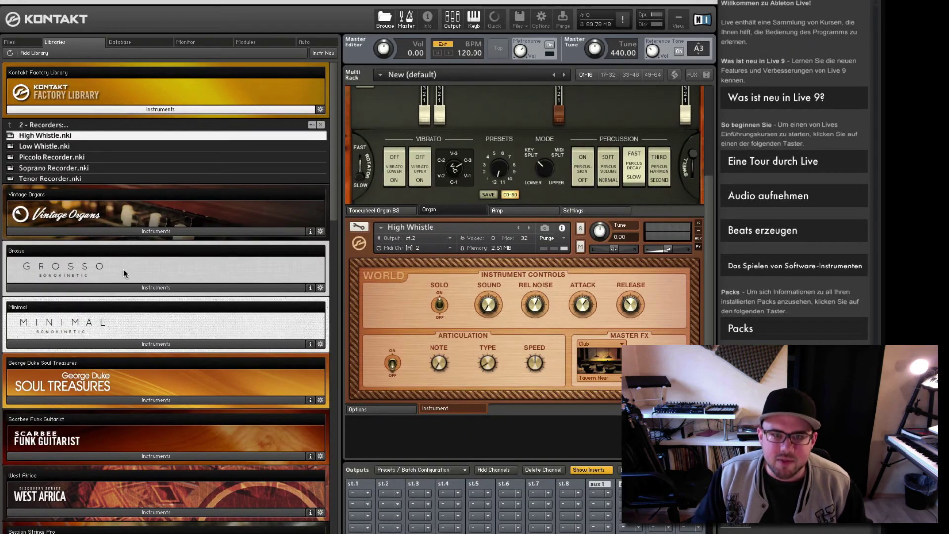
{"action": "left_click", "coordinate": [67, 111]}
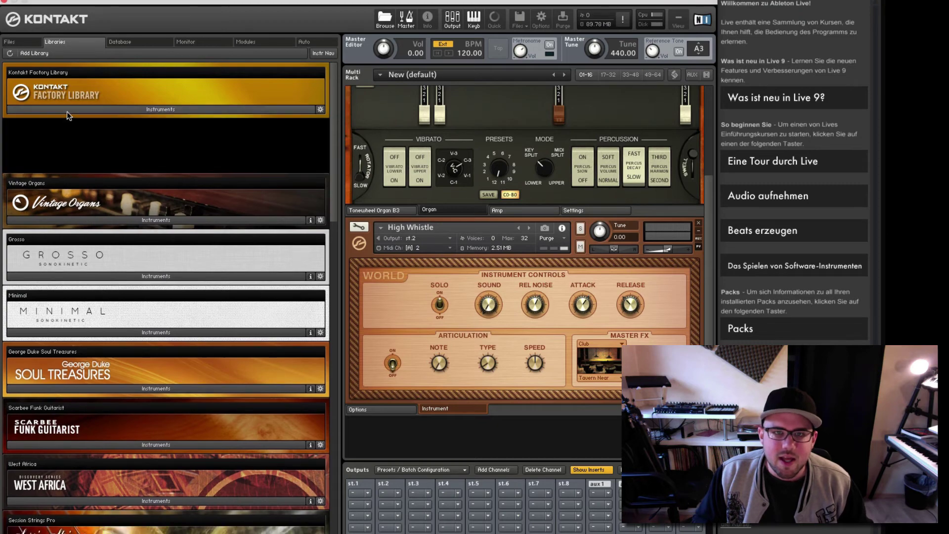
{"action": "left_click", "coordinate": [78, 108]}
{"action": "left_click", "coordinate": [29, 123]}
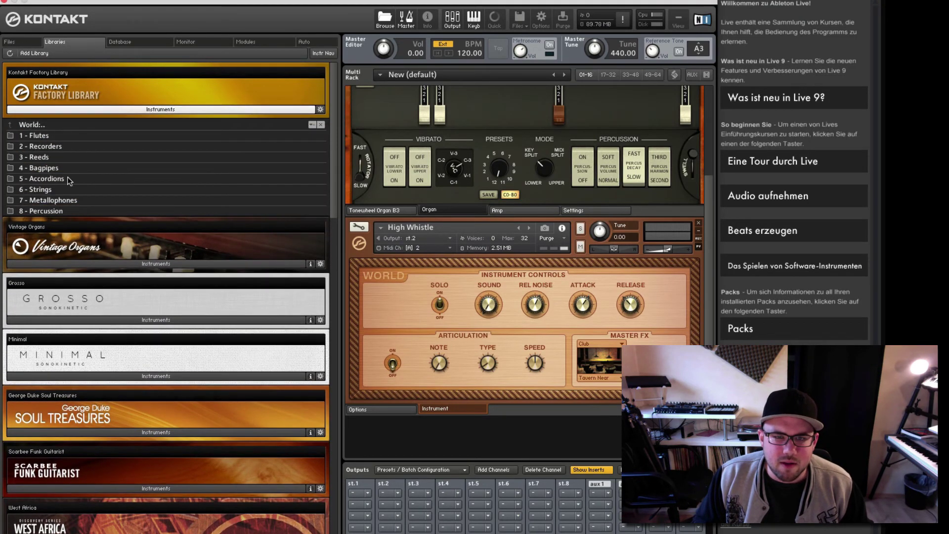
{"action": "left_click", "coordinate": [67, 178]}
{"action": "double_click", "coordinate": [49, 136]}
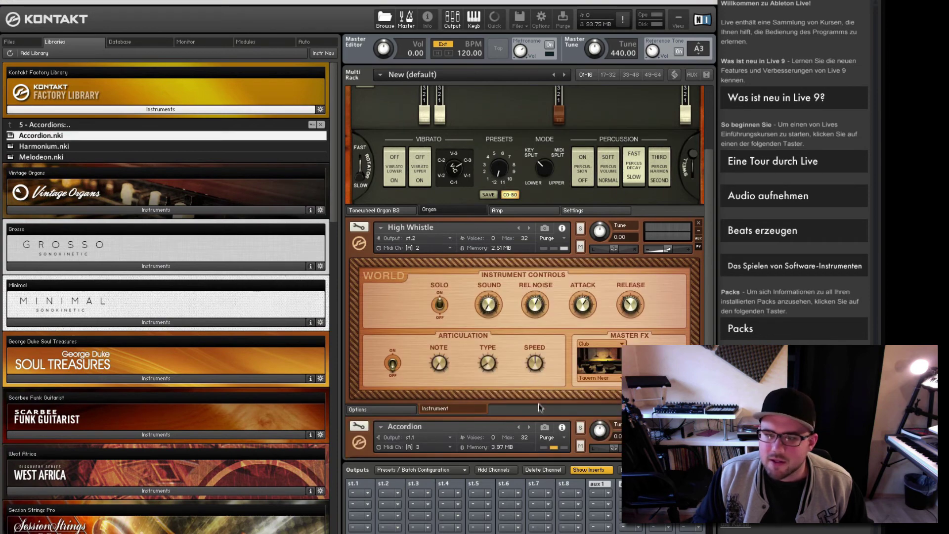
{"action": "left_click", "coordinate": [415, 289]}
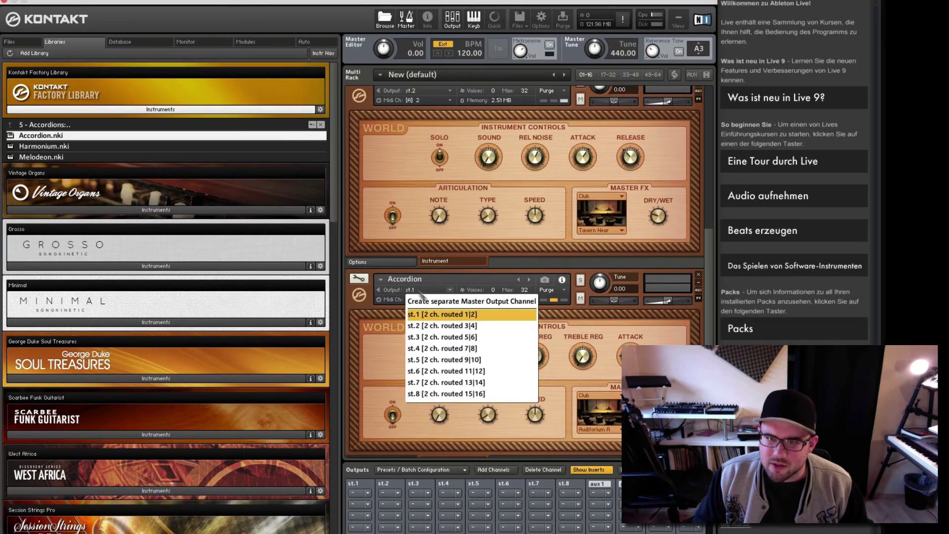
{"action": "left_click", "coordinate": [465, 336]}
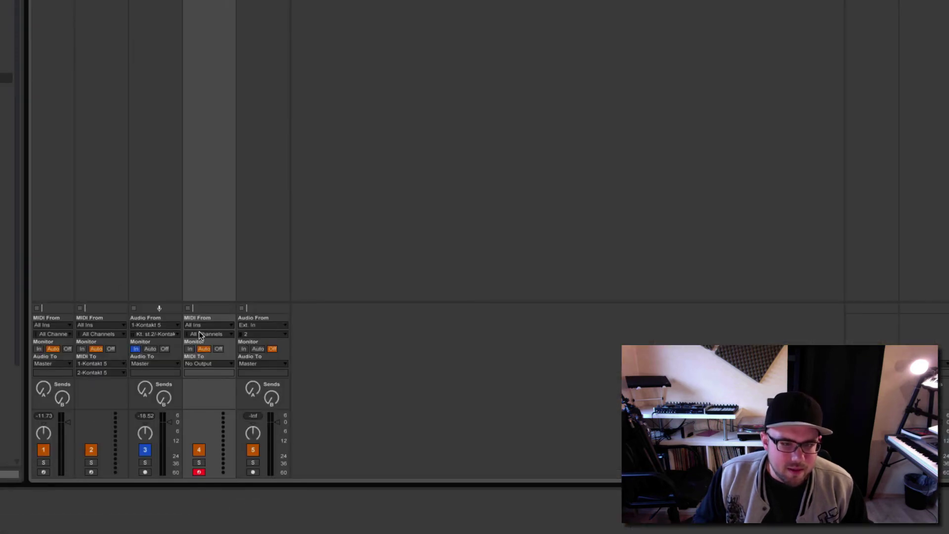
Route track 4's MIDI output to Kontakt 5 on channel 3-Kontakt 5
{"action": "left_click", "coordinate": [208, 363]}
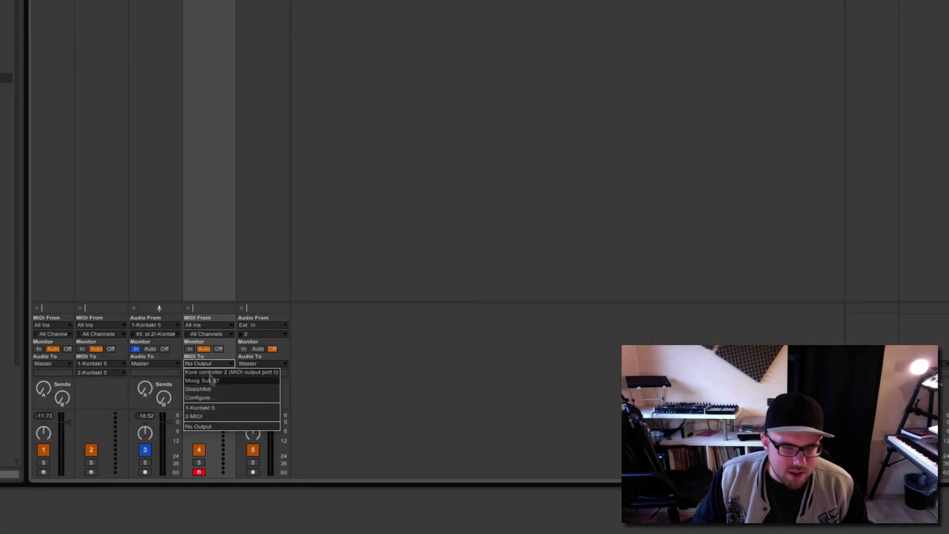
{"action": "left_click", "coordinate": [217, 409]}
{"action": "left_click", "coordinate": [210, 374]}
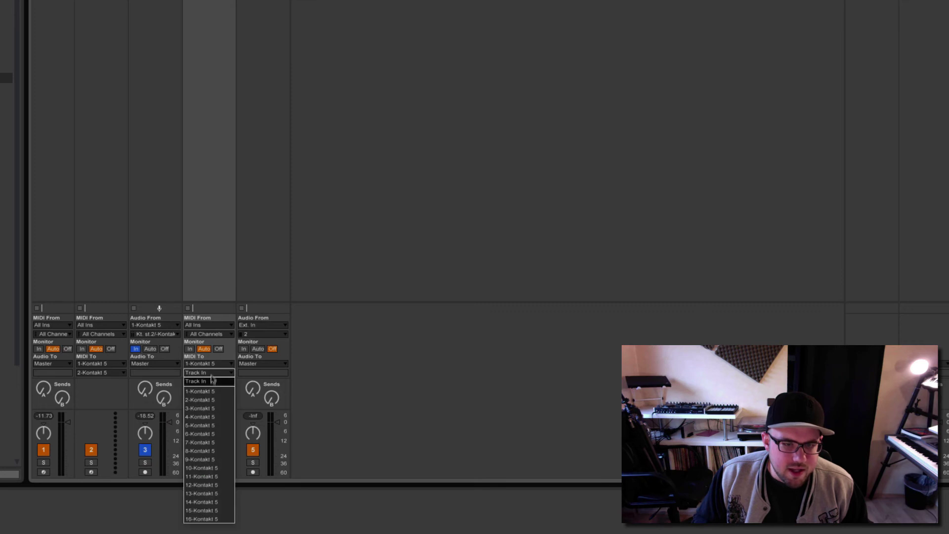
{"action": "left_click", "coordinate": [210, 405]}
Set audio track 5 to record Kontakt 5's st.3 output with monitoring set to In
{"action": "left_click", "coordinate": [270, 262]}
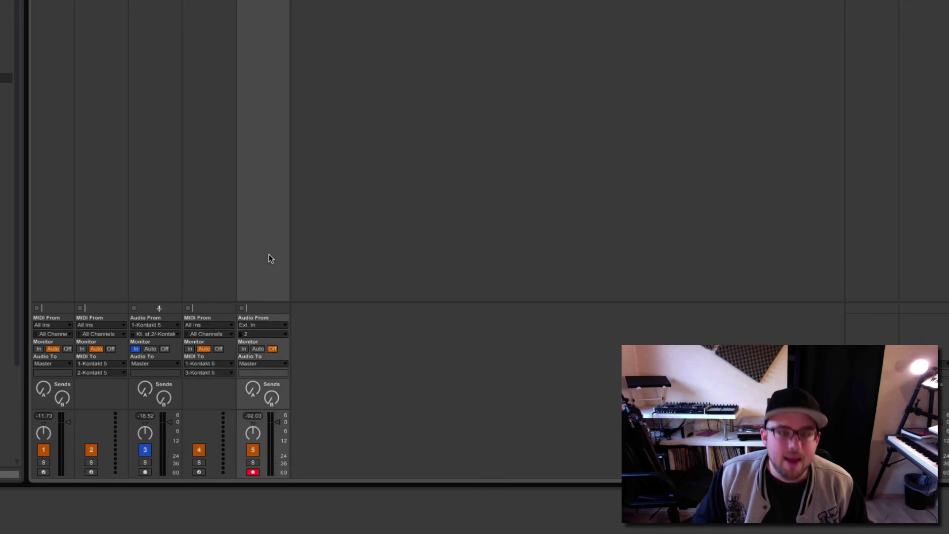
{"action": "left_click", "coordinate": [257, 323]}
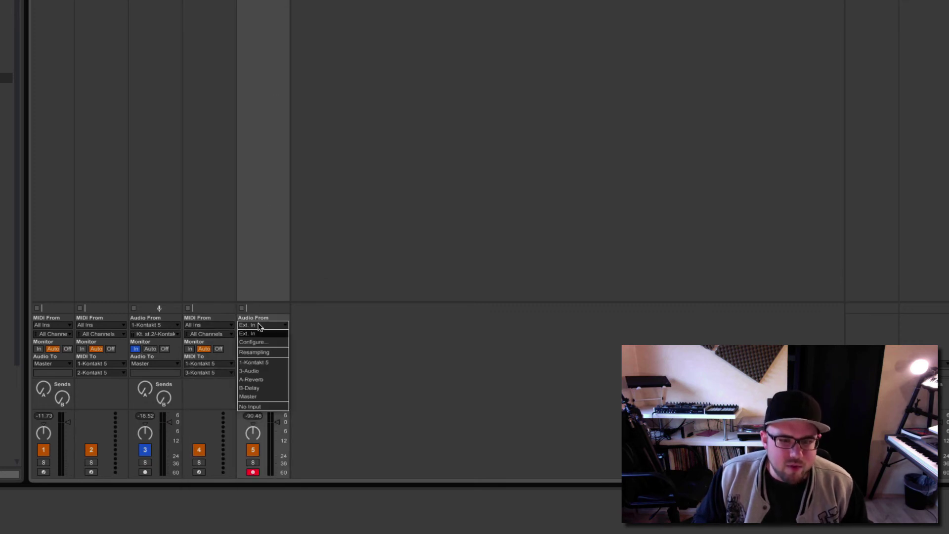
{"action": "left_click", "coordinate": [260, 364]}
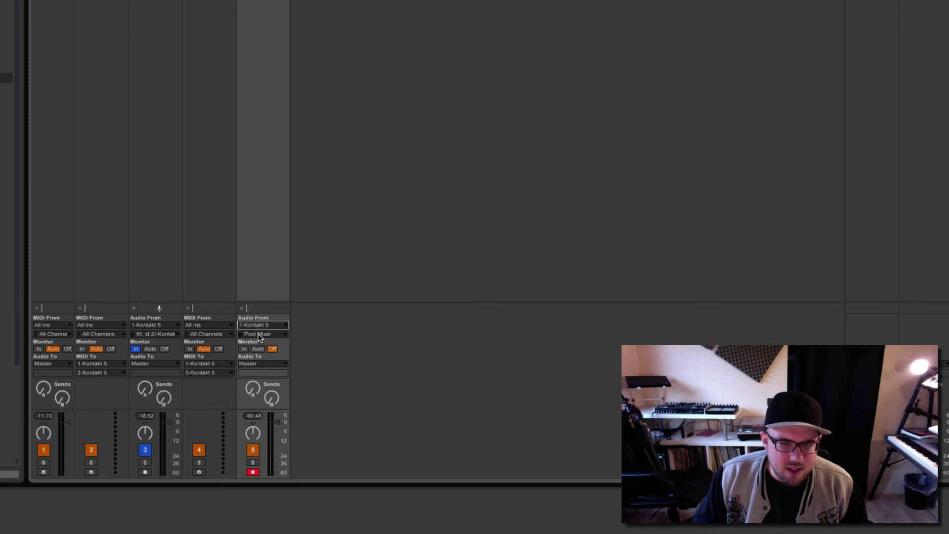
{"action": "left_click", "coordinate": [261, 334]}
{"action": "left_click", "coordinate": [266, 379]}
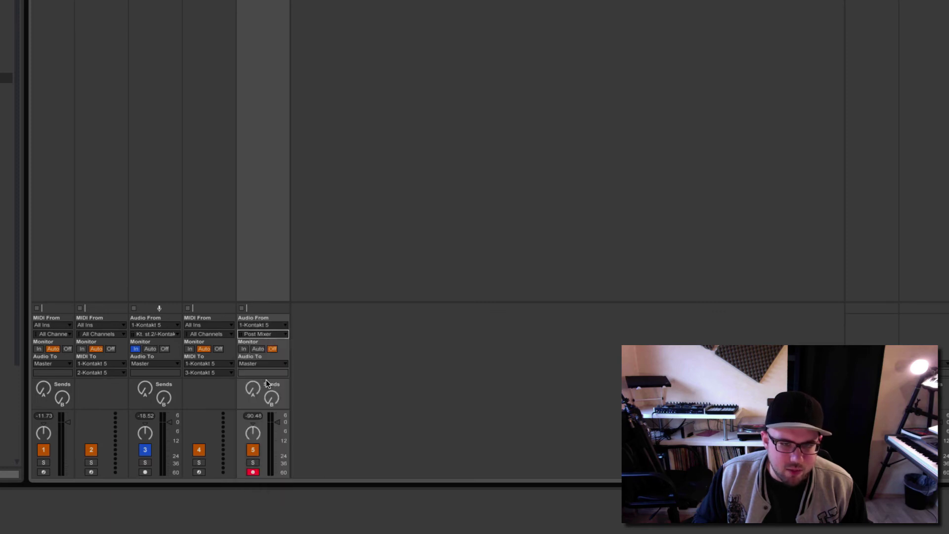
{"action": "left_click", "coordinate": [243, 348]}
Arm tracks 4, 1, 2 and 4 in turn to test each Kontakt instrument
{"action": "left_click", "coordinate": [206, 193]}
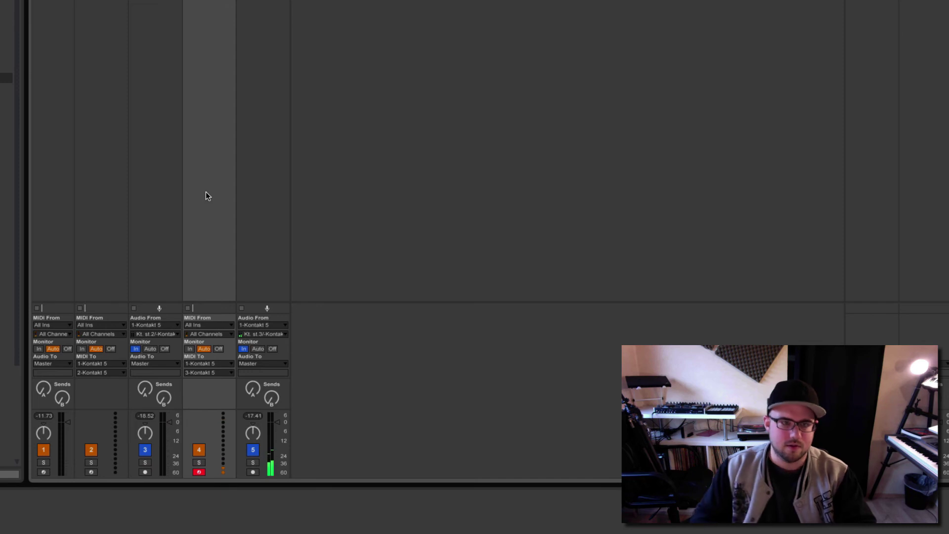
{"action": "left_click", "coordinate": [59, 49]}
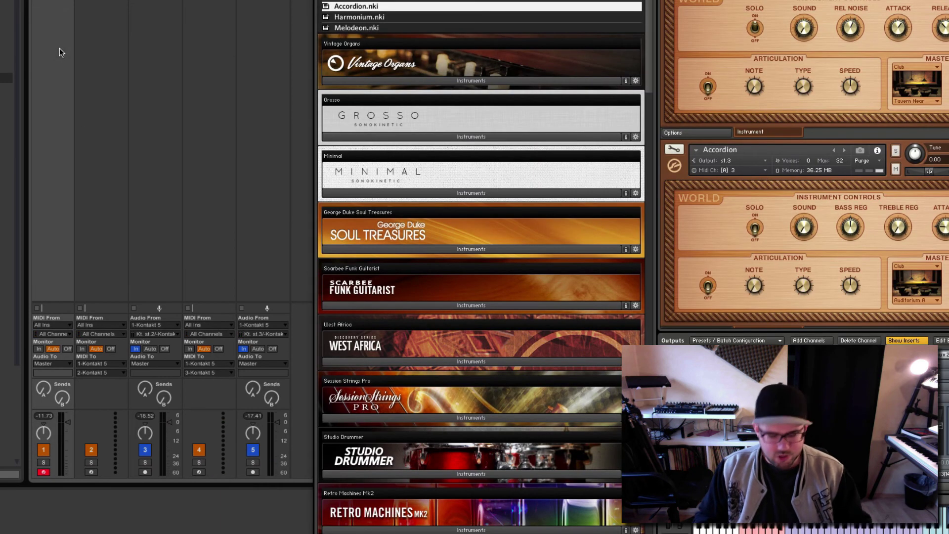
{"action": "left_click", "coordinate": [110, 53]}
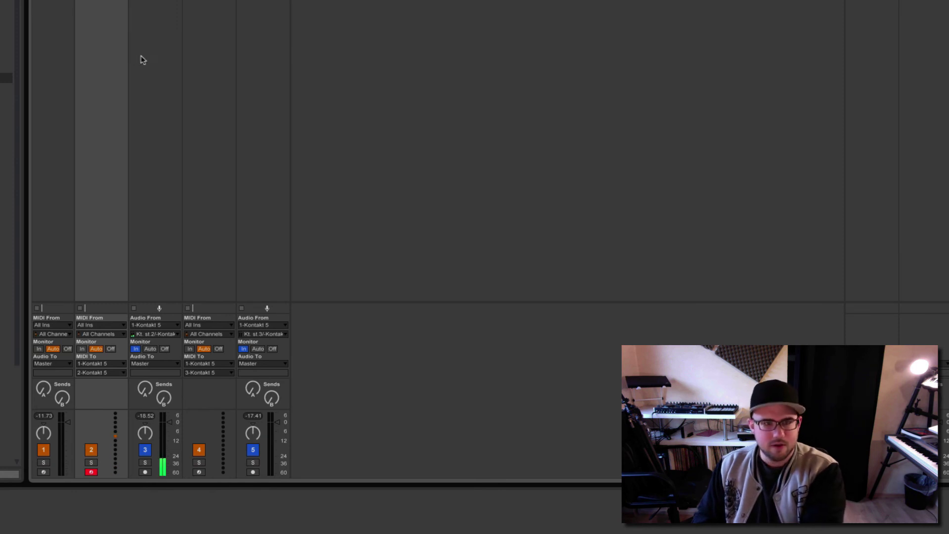
{"action": "left_click", "coordinate": [220, 75]}
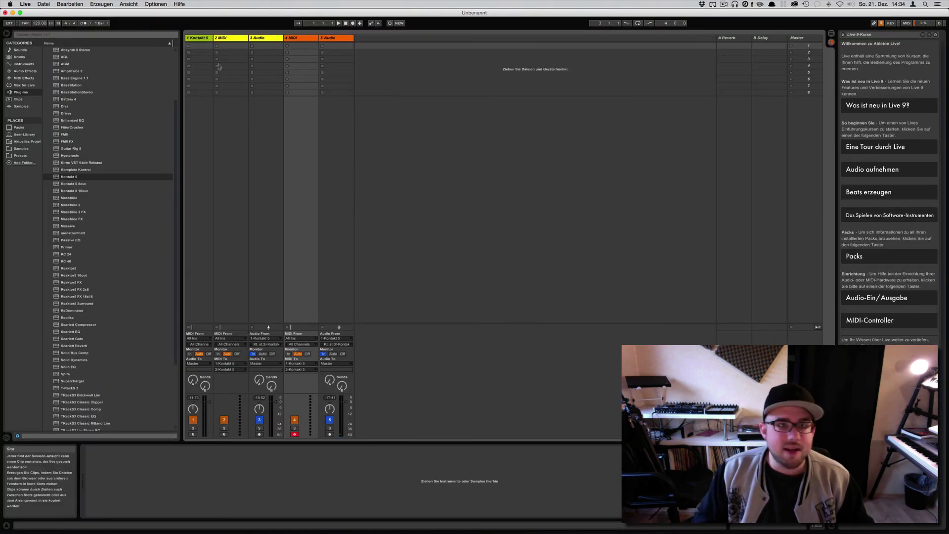
Remove both loaded instruments from track 1's Kontakt rack and close the plug-in window
{"action": "left_click", "coordinate": [199, 123]}
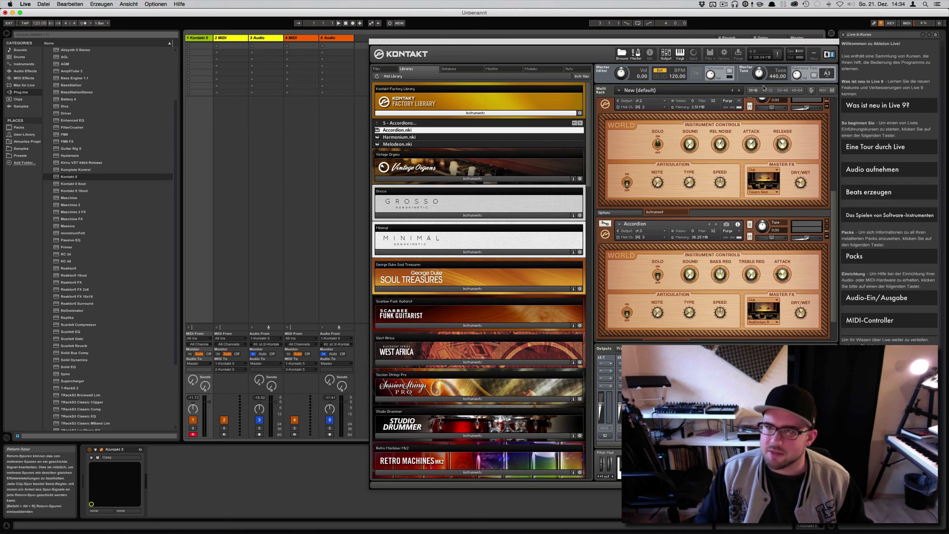
{"action": "scroll", "coordinate": [818, 107], "scroll_direction": "up", "scroll_amount": 5}
{"action": "left_click", "coordinate": [827, 101]}
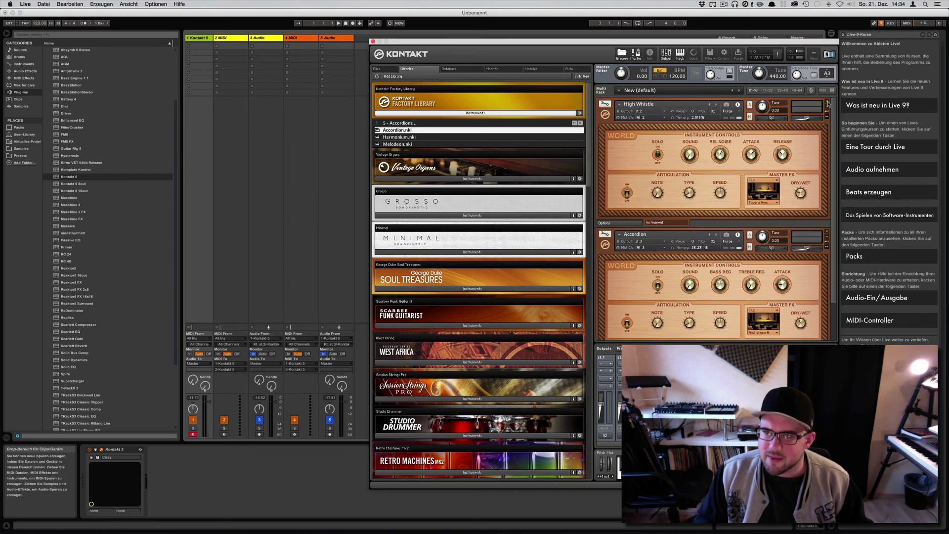
{"action": "left_click", "coordinate": [827, 101]}
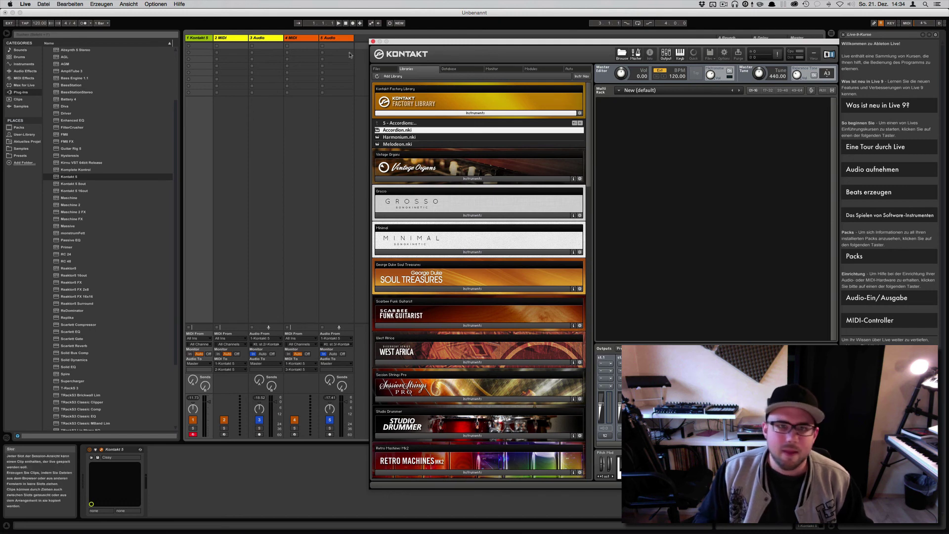
{"action": "left_click", "coordinate": [373, 42]}
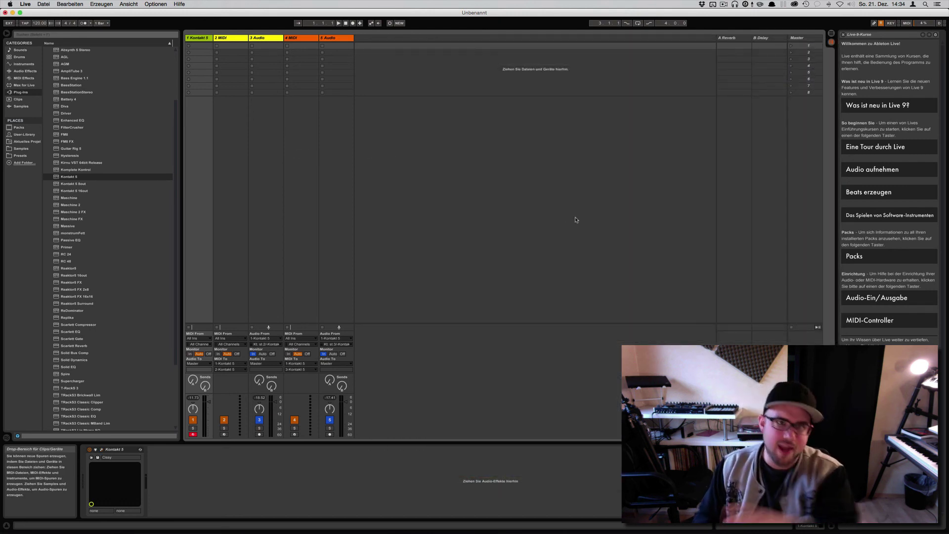
Select all five tracks, from track 1 through audio track 5
{"action": "left_click", "coordinate": [342, 145]}
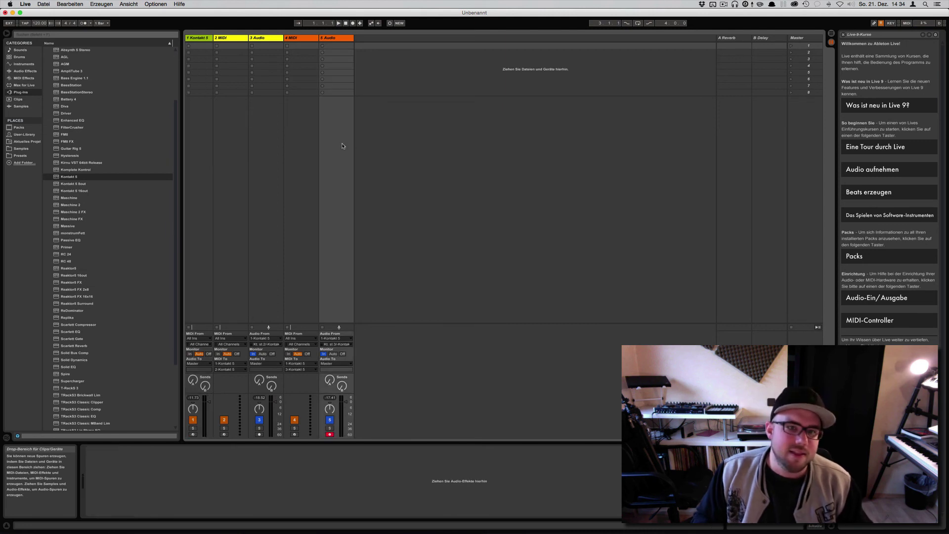
{"action": "left_click", "coordinate": [204, 119]}
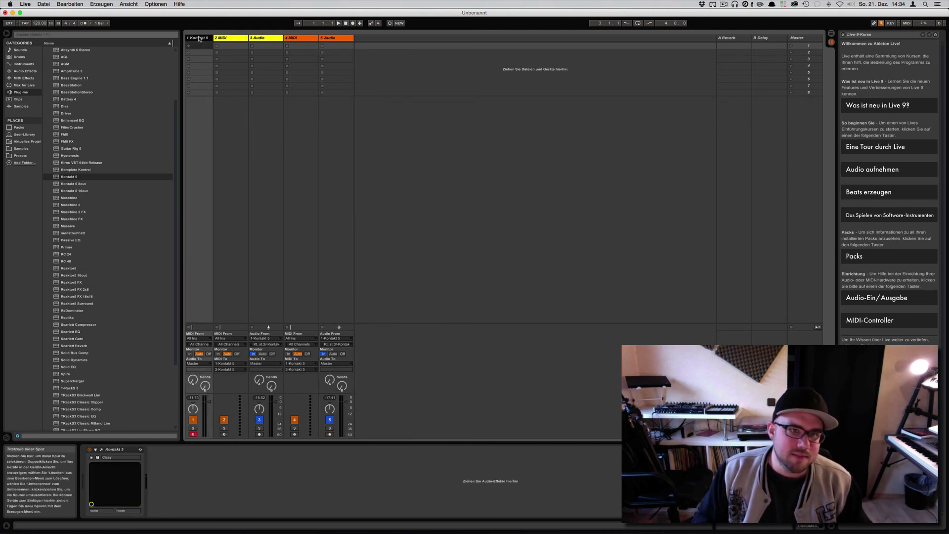
{"action": "left_click", "coordinate": [331, 39]}
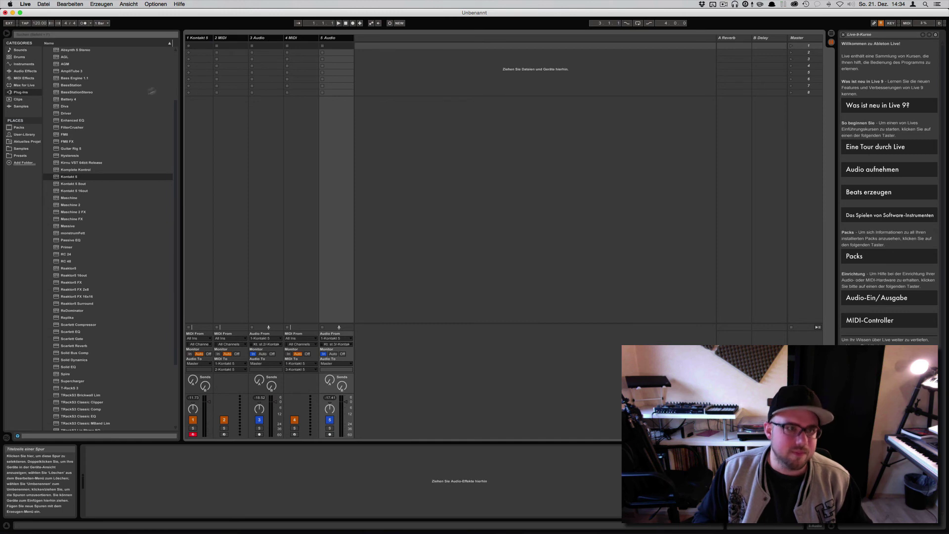
Save the selected tracks into Places > Presets as 'Kontakt' and start a new set
{"action": "left_click", "coordinate": [20, 156]}
{"action": "left_click_drag", "start_coordinate": [197, 38], "coordinate": [146, 113]}
{"action": "type", "text": "Kontakt 5"}
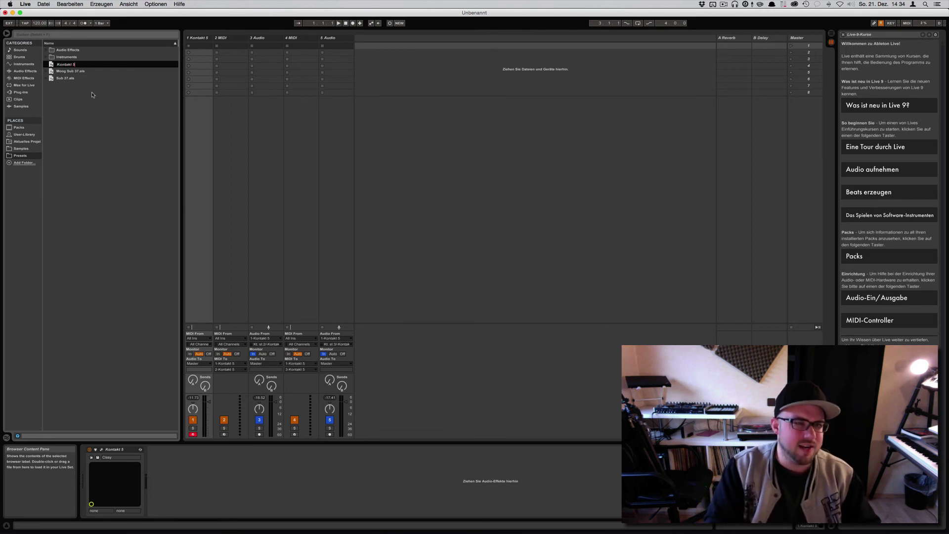
{"action": "key", "text": "Return"}
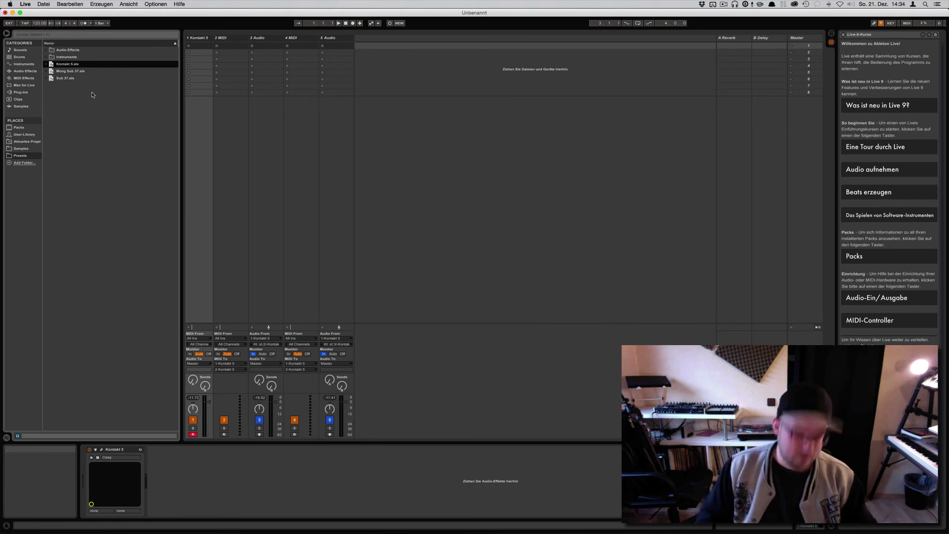
{"action": "key", "text": "super+n"}
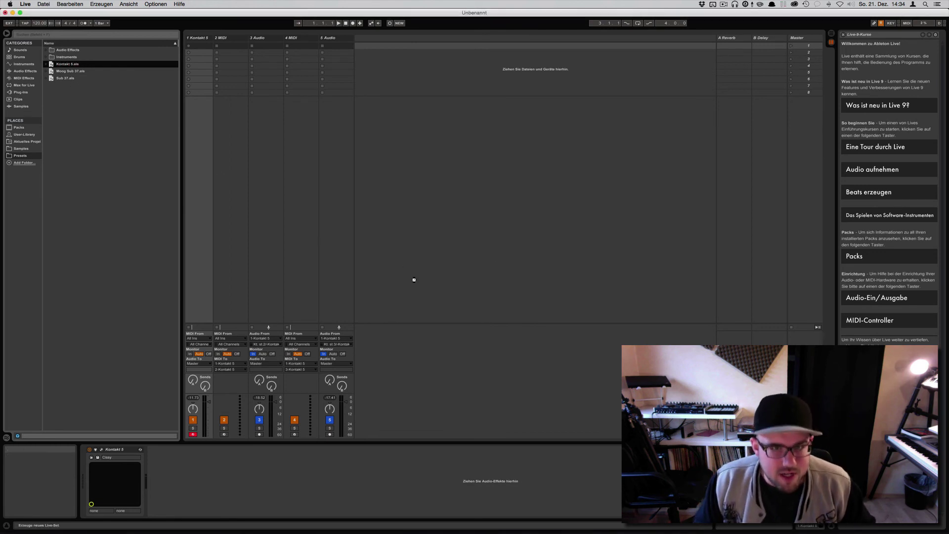
Discard the old set's changes and drag Kontakt 5.als from Presets into the new Session View
{"action": "left_click", "coordinate": [415, 279]}
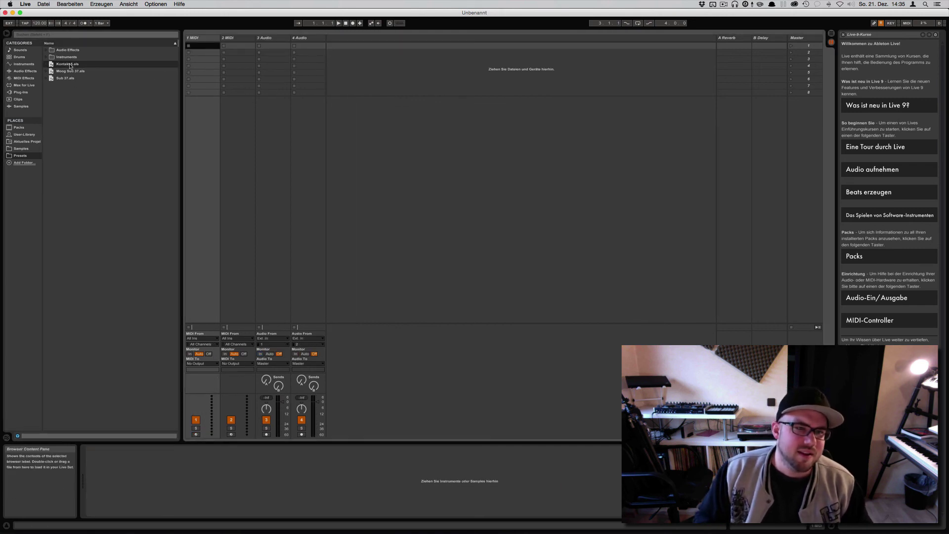
{"action": "left_click_drag", "start_coordinate": [69, 64], "coordinate": [326, 121]}
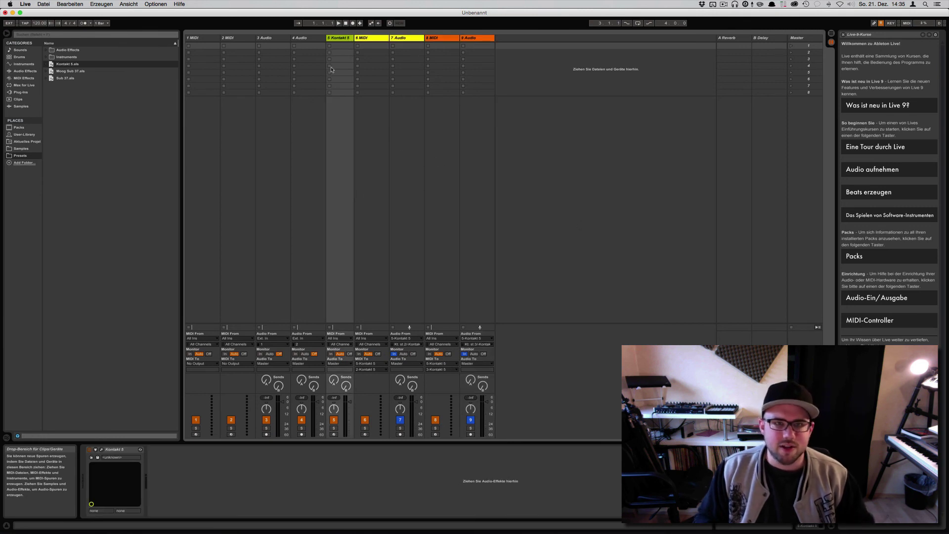
Load Accordion, Harmonium and Melodeon from the Factory Library into track 5's Kontakt rack
{"action": "left_click", "coordinate": [101, 449]}
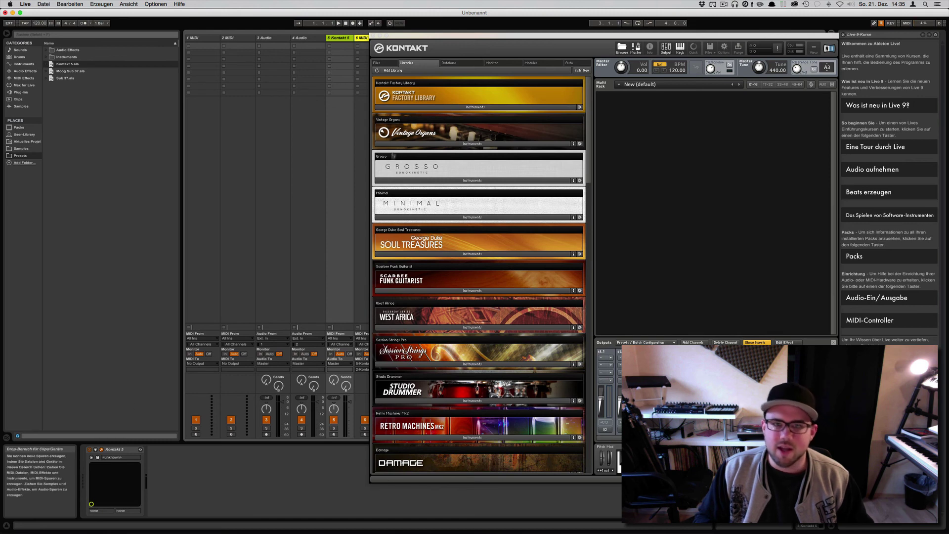
{"action": "left_click", "coordinate": [414, 106]}
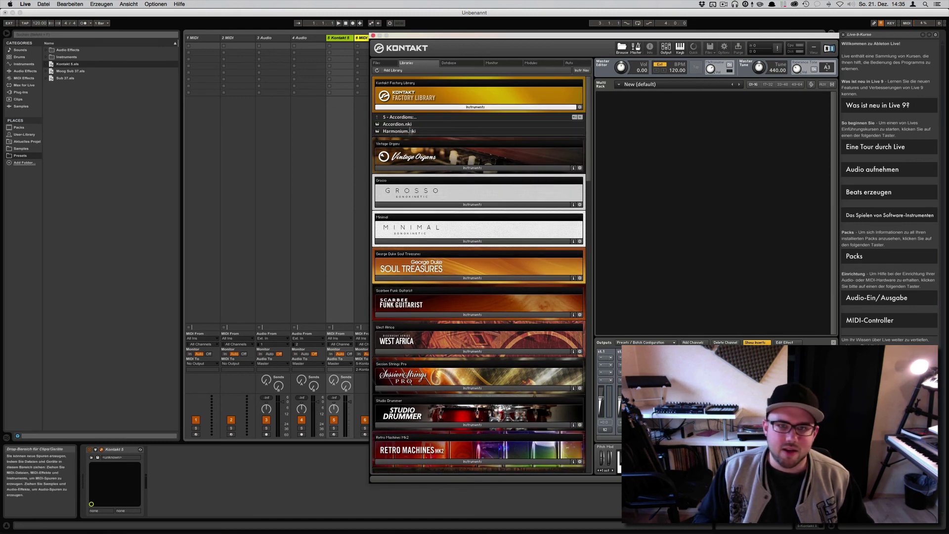
{"action": "double_click", "coordinate": [403, 124]}
{"action": "double_click", "coordinate": [405, 131]}
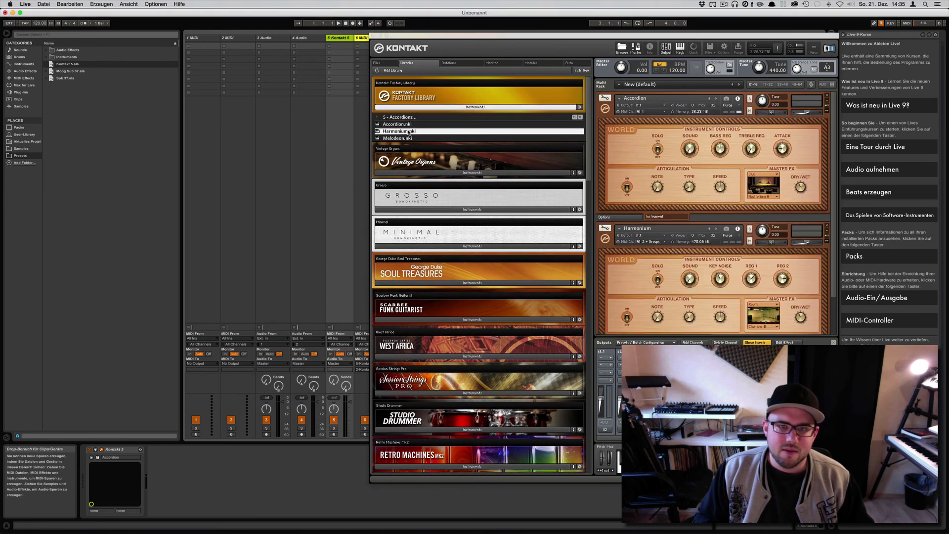
{"action": "double_click", "coordinate": [410, 138]}
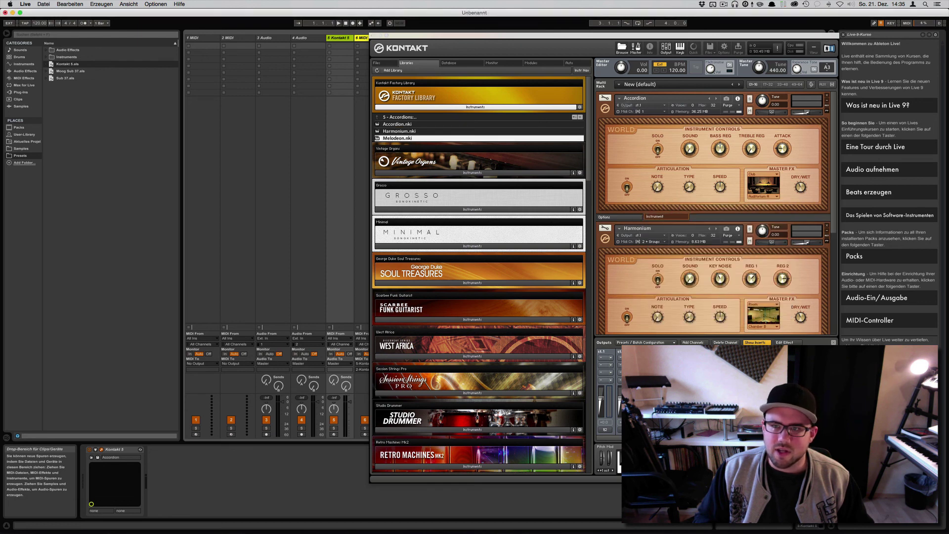
Keep Accordion on output st.1, route Harmonium and Melodeon to st.3, then hide the Kontakt window
{"action": "left_click", "coordinate": [649, 105]}
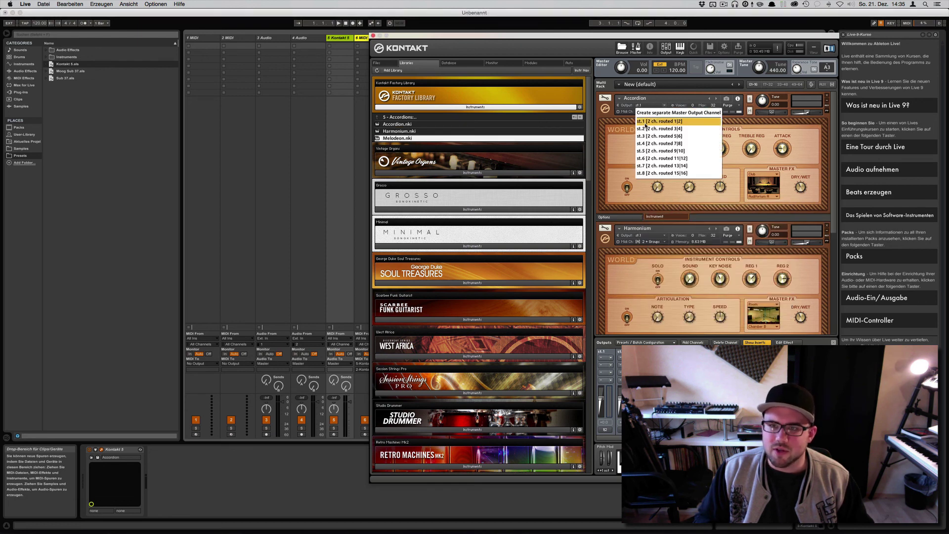
{"action": "left_click", "coordinate": [646, 176]}
{"action": "left_click", "coordinate": [649, 236]}
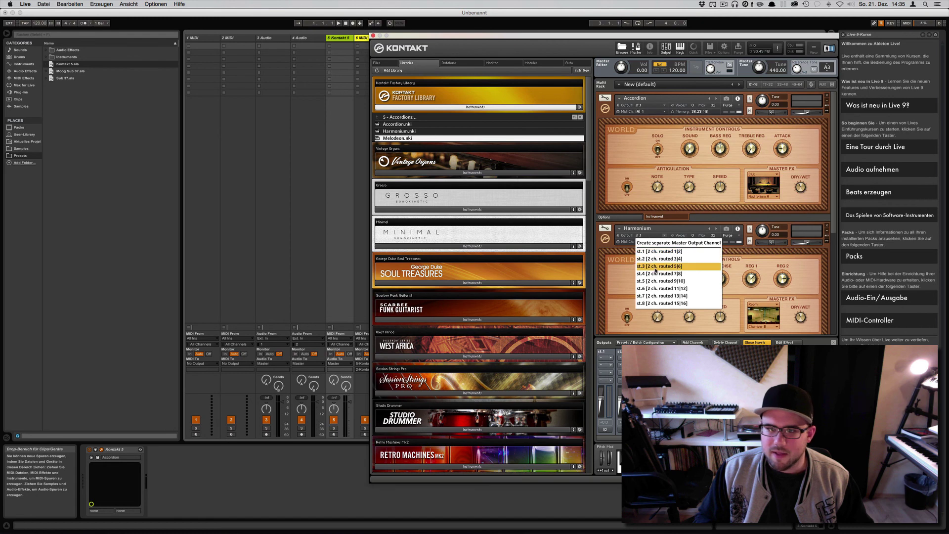
{"action": "left_click", "coordinate": [656, 267]}
{"action": "scroll", "coordinate": [652, 296], "scroll_direction": "down", "scroll_amount": 3}
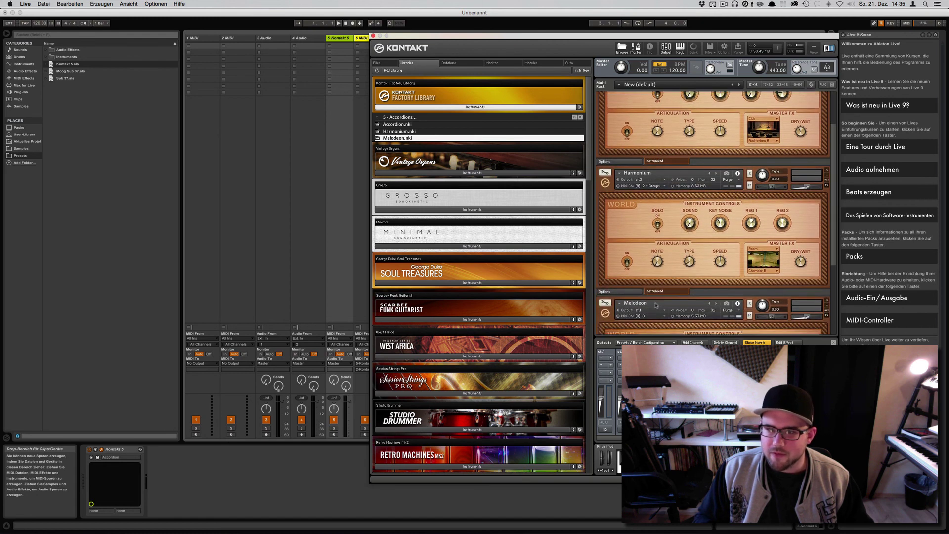
{"action": "left_click", "coordinate": [648, 310]}
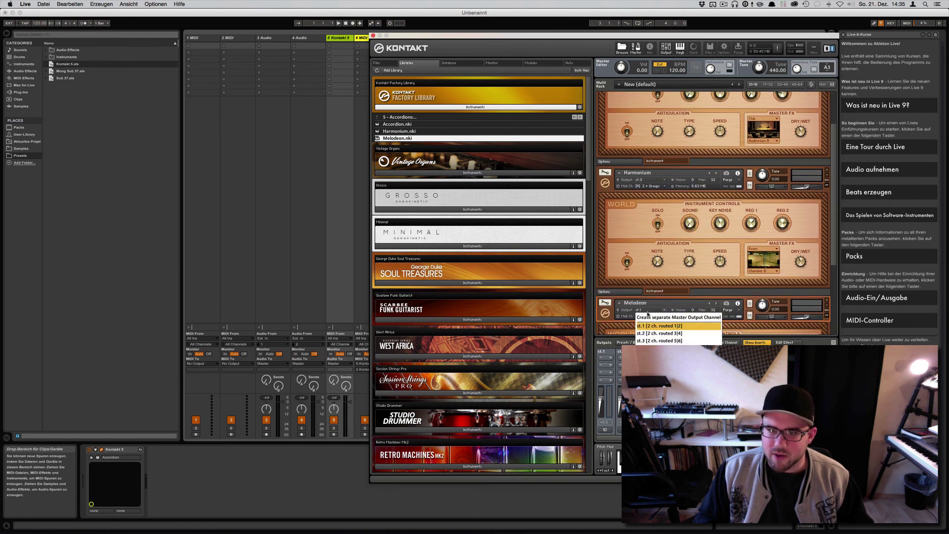
{"action": "left_click", "coordinate": [653, 340]}
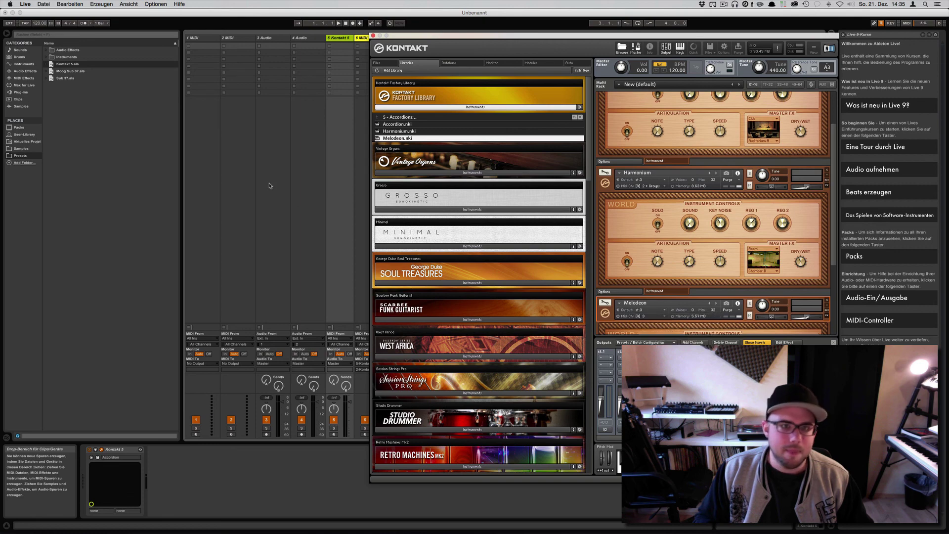
{"action": "key", "text": "super+alt+p"}
{"action": "key", "text": "super+alt+p"}
{"action": "key", "text": "super+alt+p"}
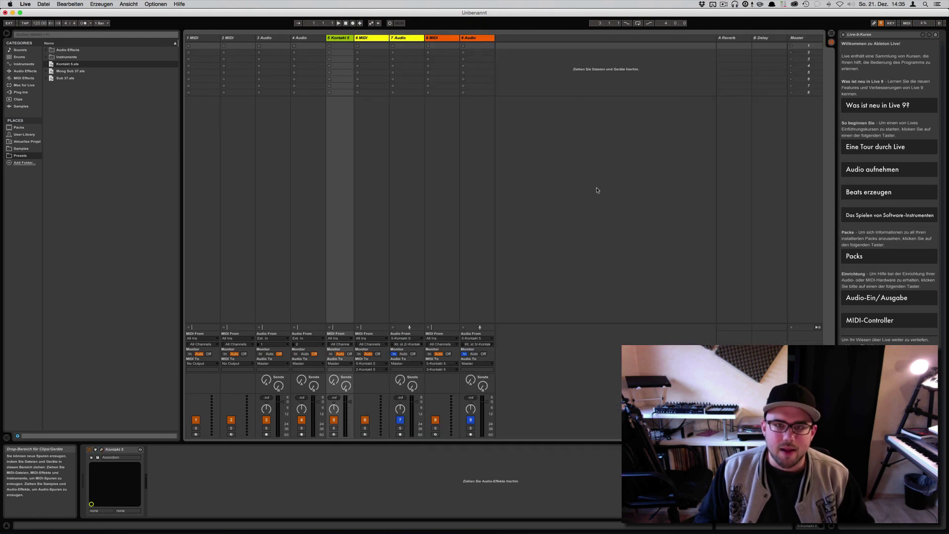